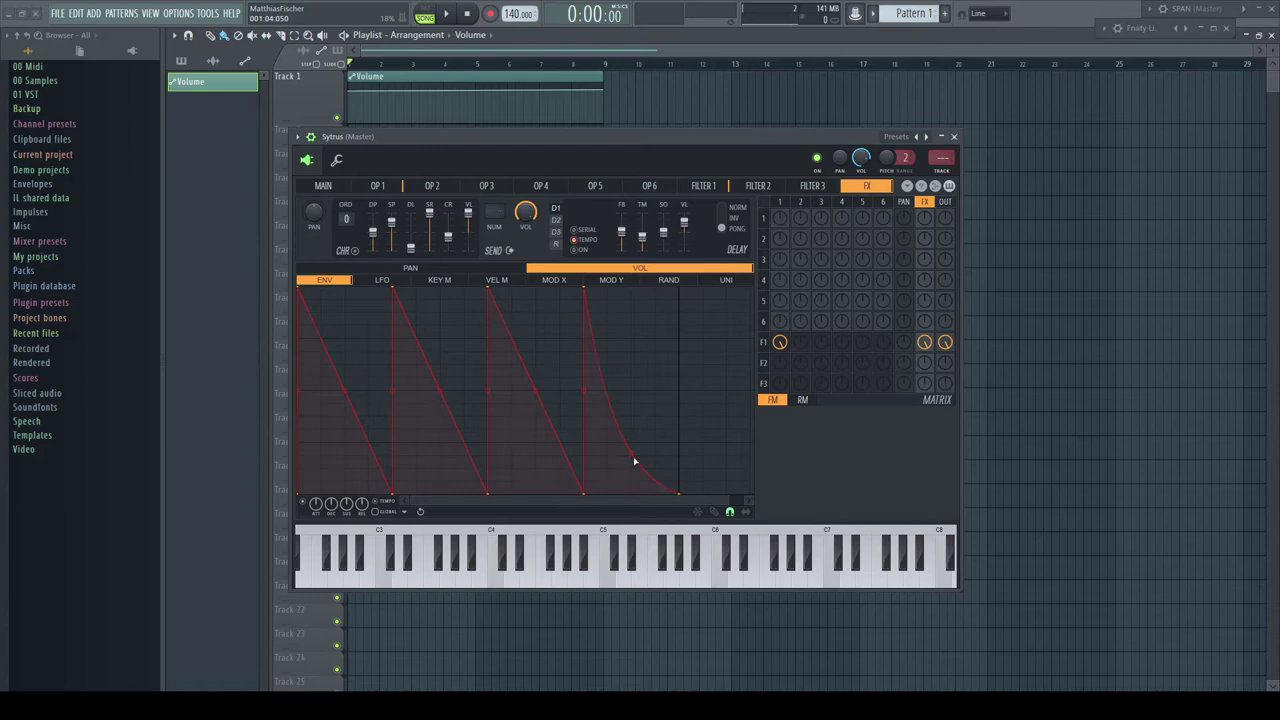
Reset the last segment's curve tension and make the whole volume envelope loop.
right_click(632, 457)
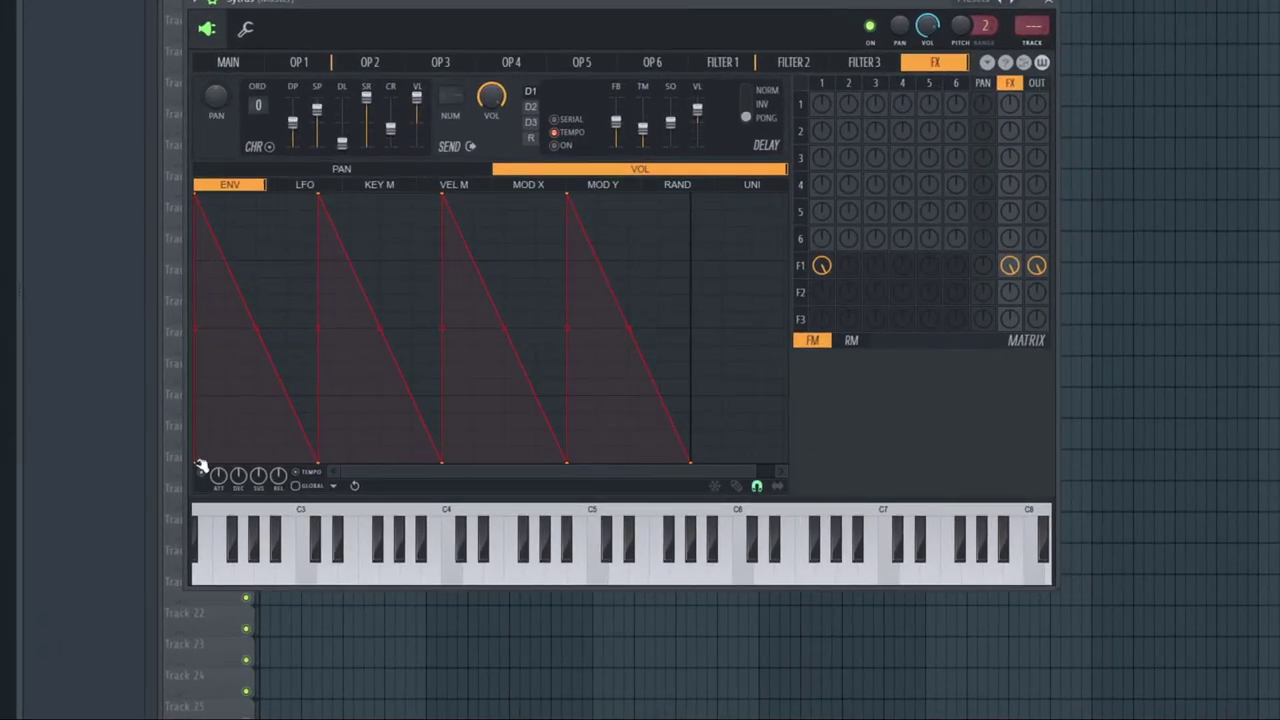
right_click(199, 466)
left_click(350, 563)
right_click(691, 461)
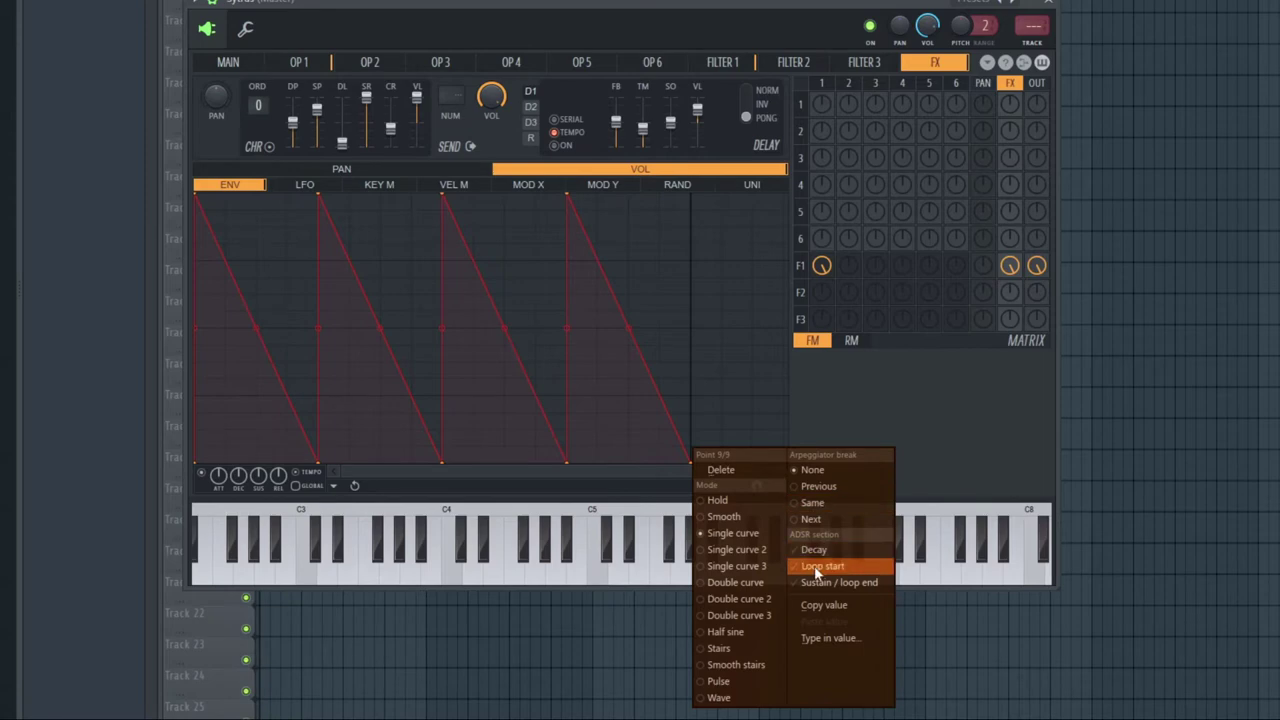
left_click(545, 497)
right_click(346, 486)
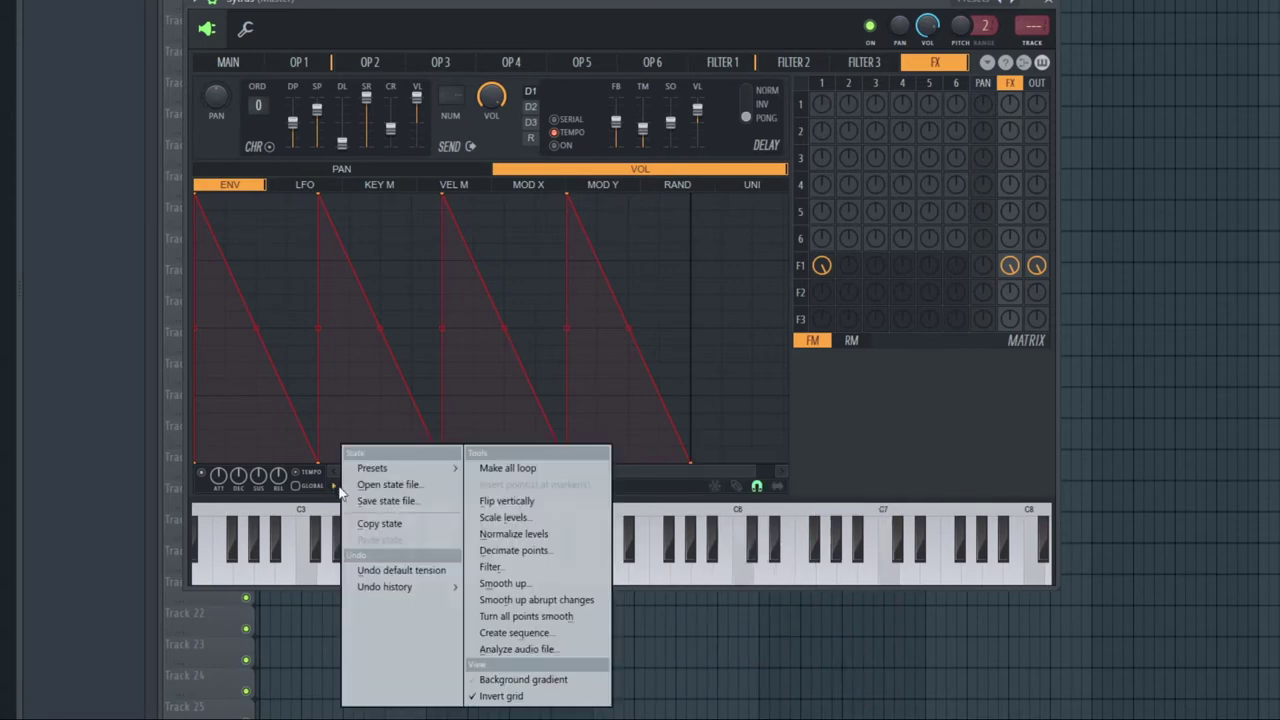
left_click(535, 470)
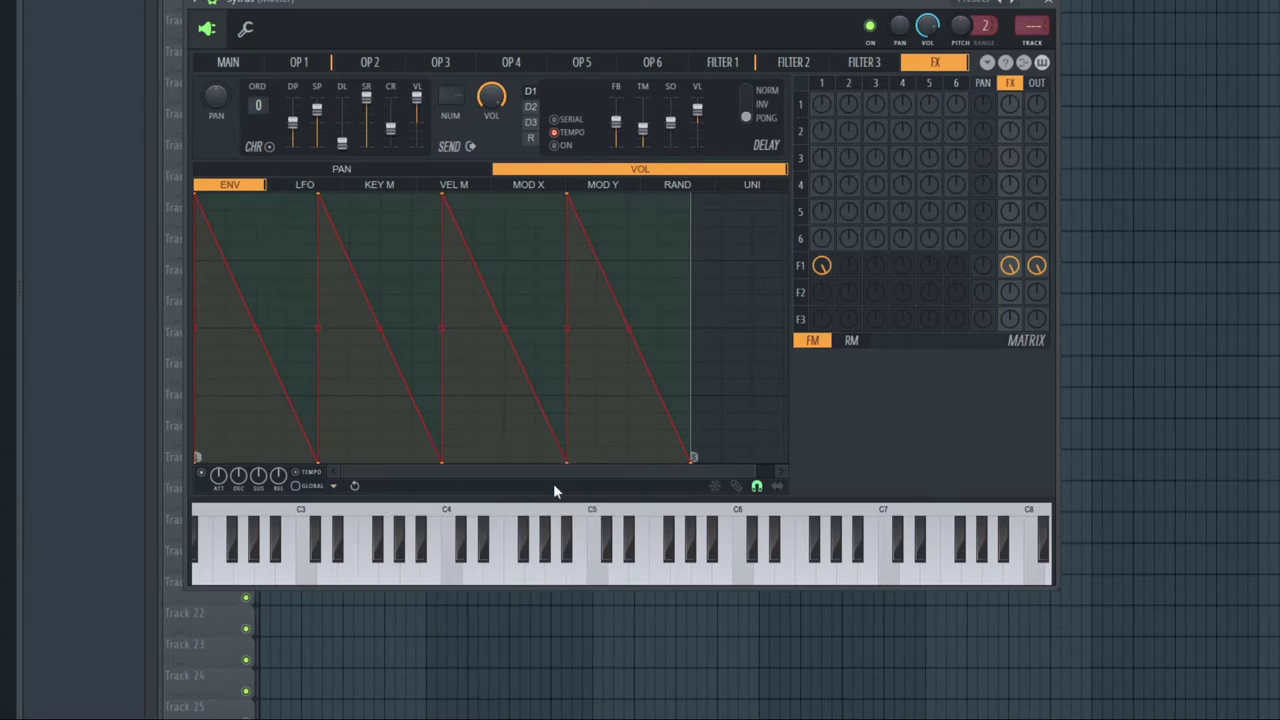
Flip the looped volume envelope vertically and flip it back.
right_click(555, 490)
left_click(535, 503)
left_click(337, 487)
left_click(527, 509)
Try the multiply, offset, center and tension controls of Level scaling on the volume envelope, and normalize its levels.
left_click(337, 487)
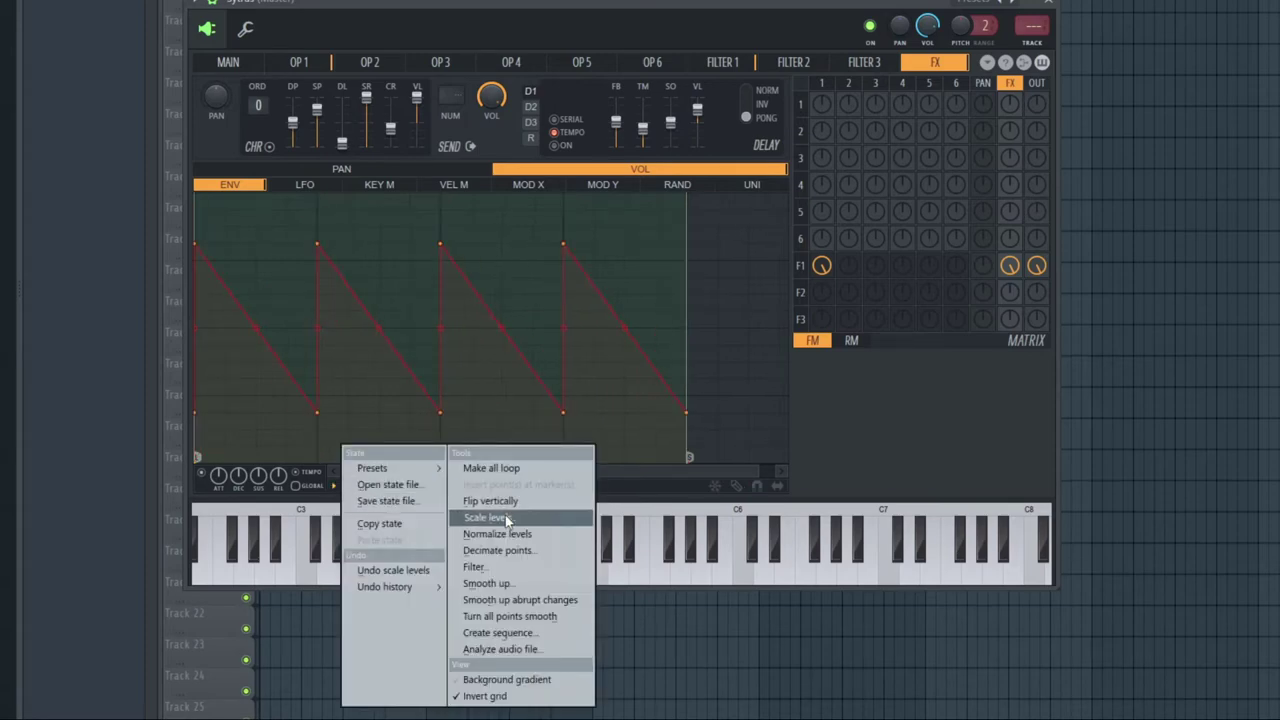
left_click(505, 516)
left_click_drag(788, 322, 829, 352)
left_click_drag(750, 365, 750, 335)
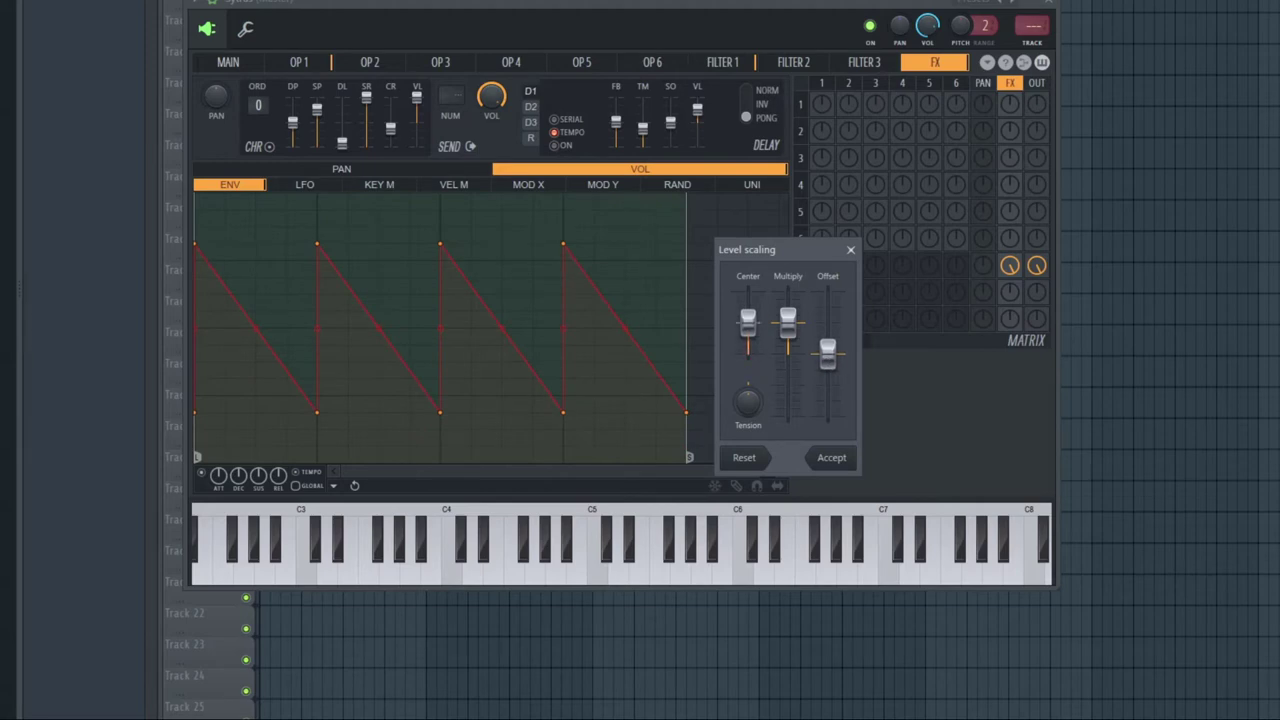
mouse_move(748, 402)
left_mouse_down()
mouse_move(748, 432)
mouse_move(748, 372)
mouse_move(748, 402)
left_mouse_up()
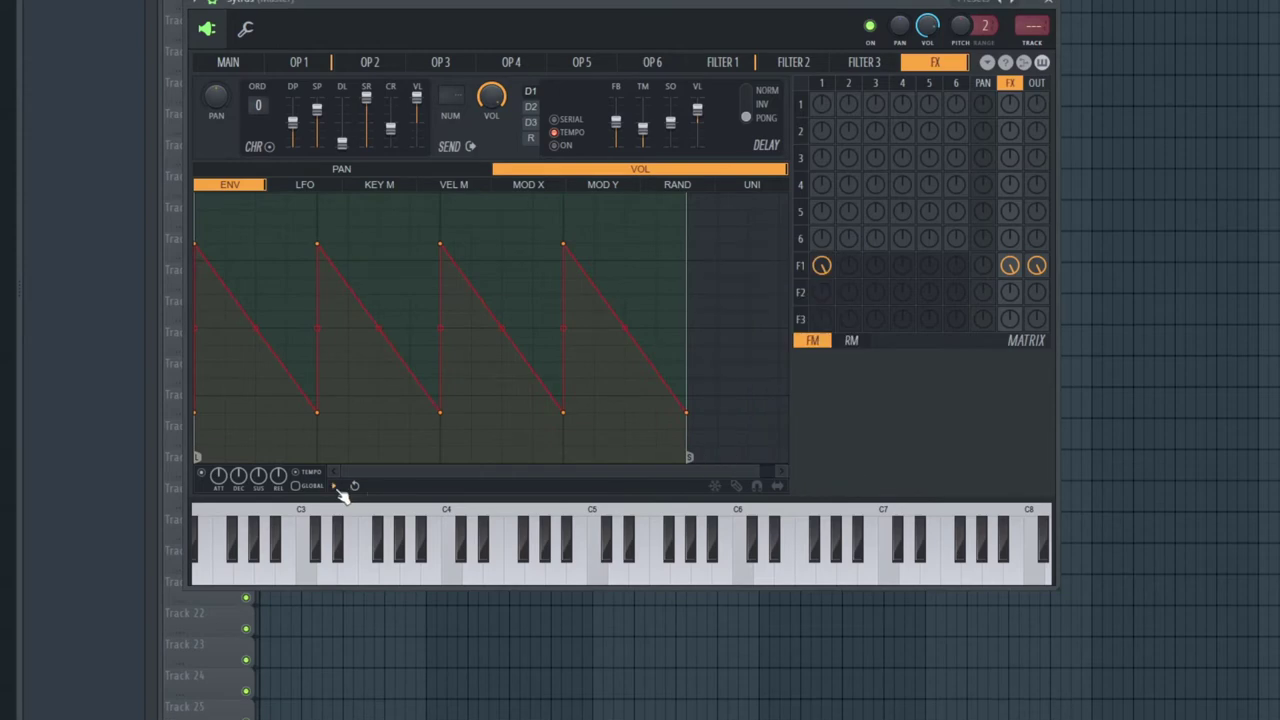
left_click(335, 486)
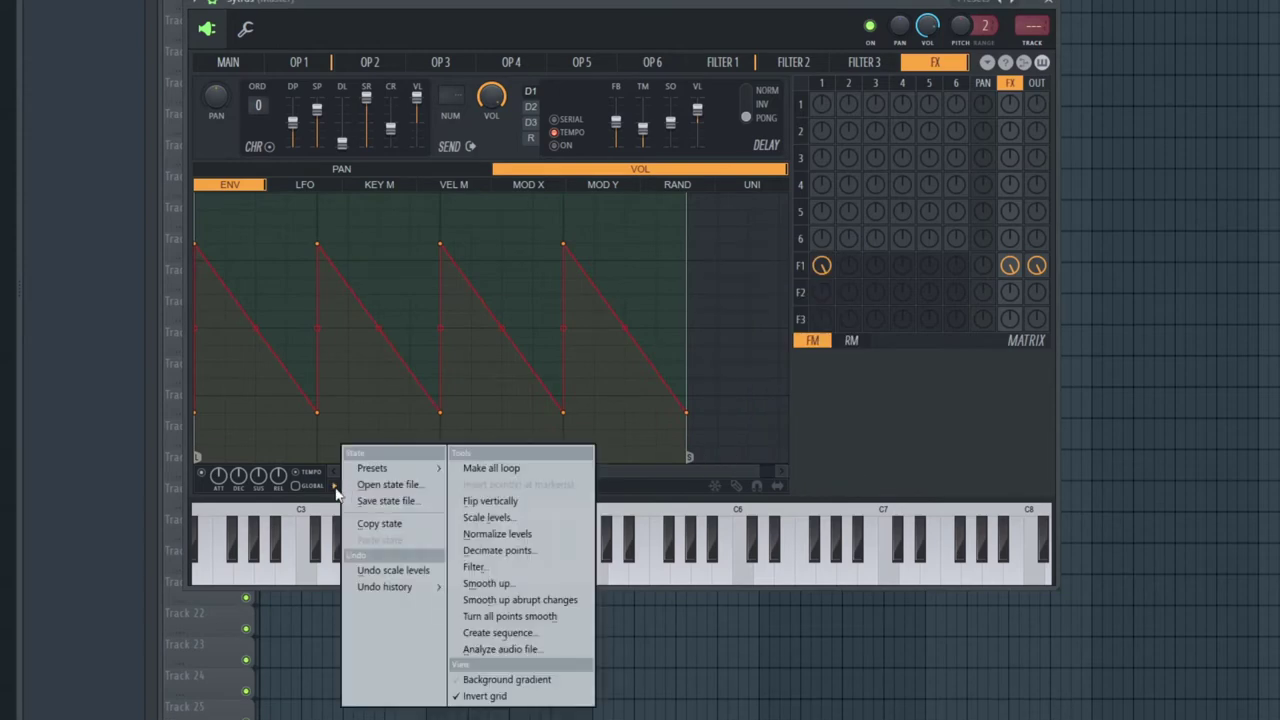
left_click(526, 535)
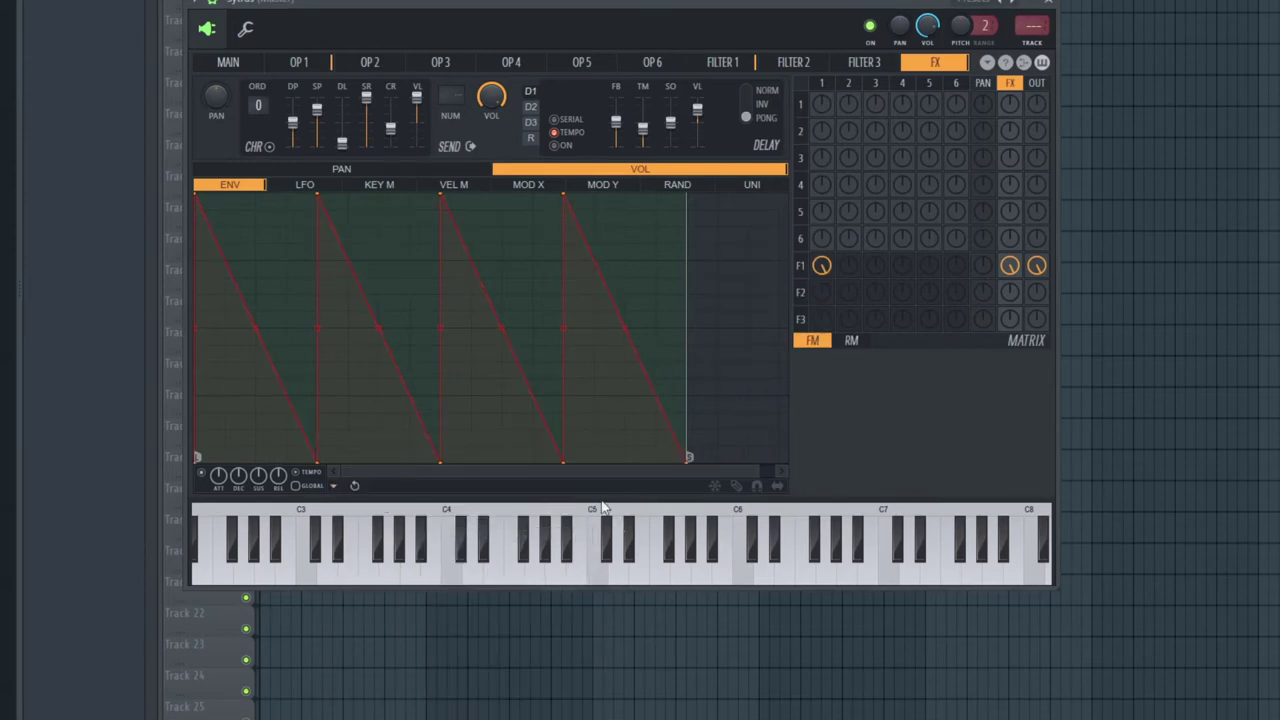
Draw a freehand curve with four humps across the looped volume envelope in step editing mode.
left_click(737, 487)
mouse_move(205, 378)
left_mouse_down()
mouse_move(268, 343)
mouse_move(363, 234)
mouse_move(449, 325)
left_mouse_up()
mouse_move(493, 378)
left_mouse_down()
mouse_move(634, 280)
mouse_move(656, 339)
left_mouse_up()
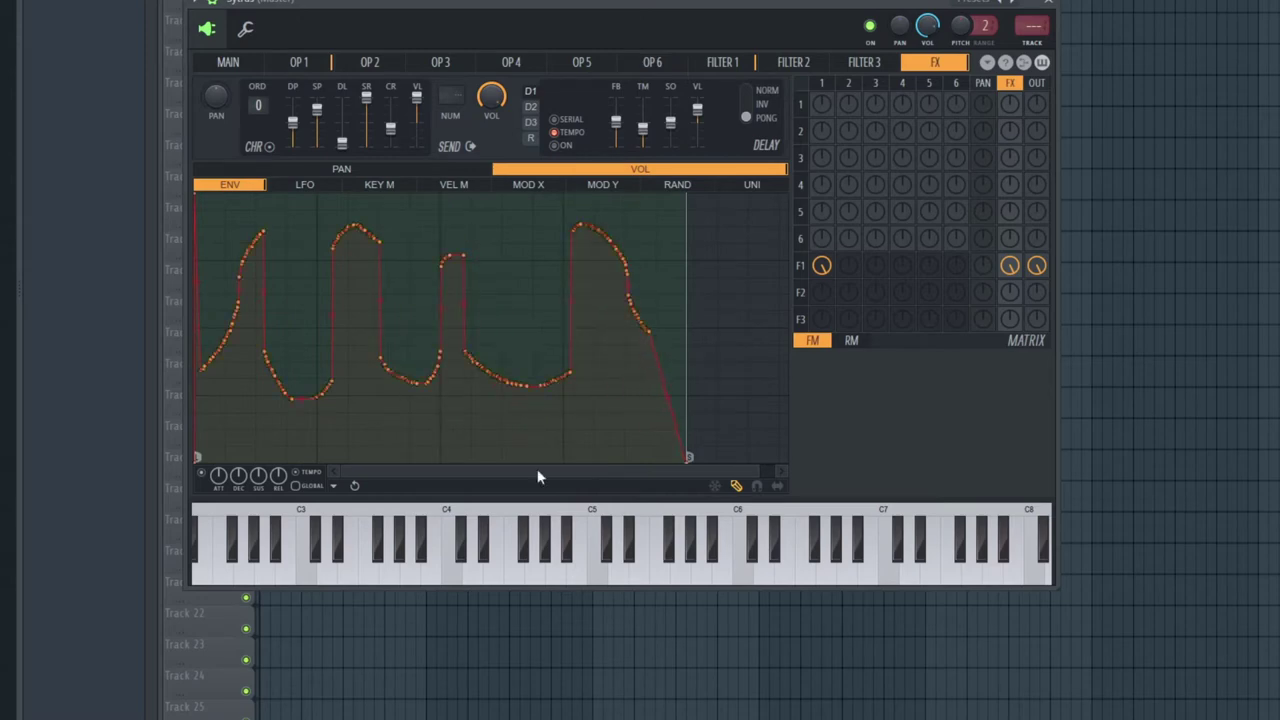
Thin out the points of the hand-drawn envelope with Decimate points, adjusting the threshold.
left_click(335, 486)
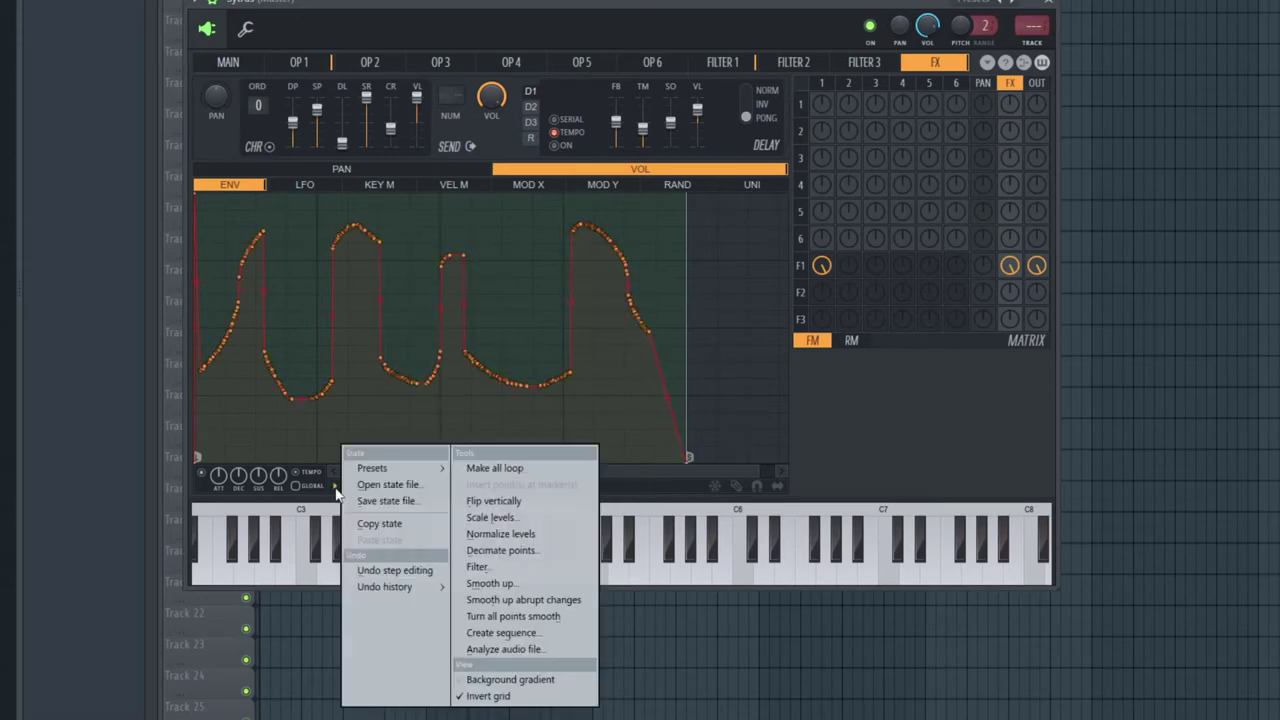
left_click(521, 553)
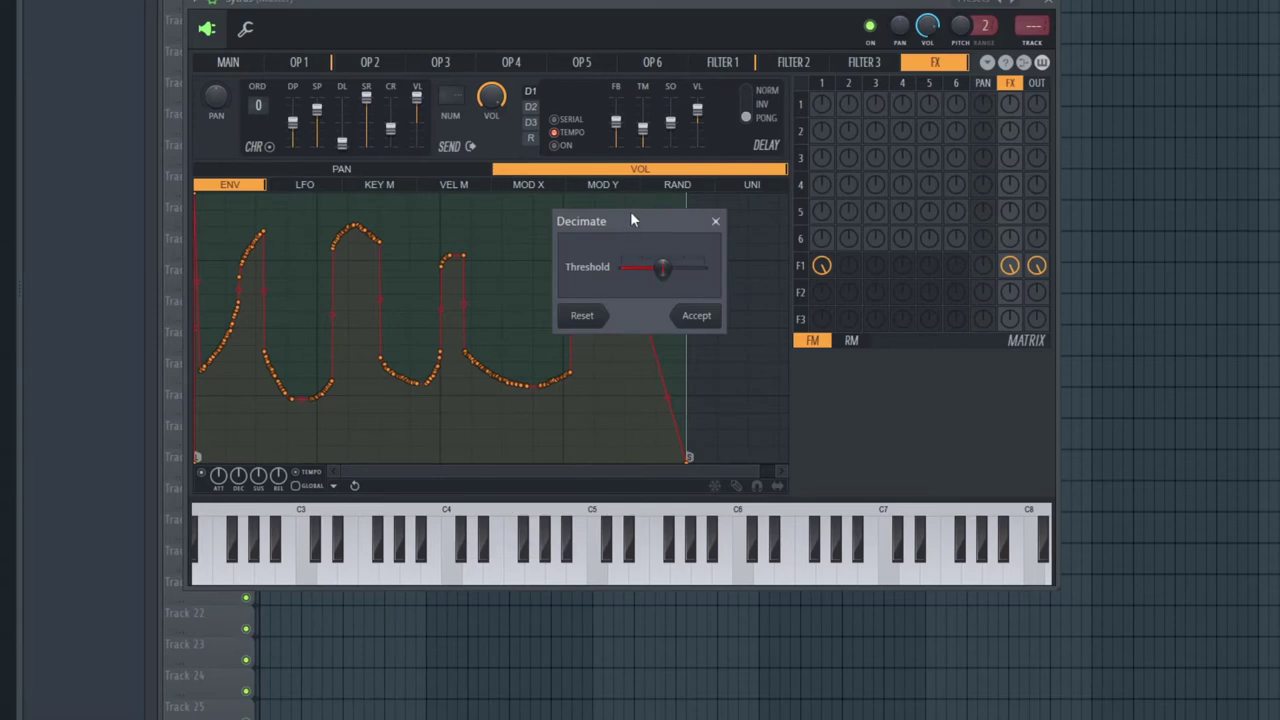
left_click_drag(631, 214, 796, 263)
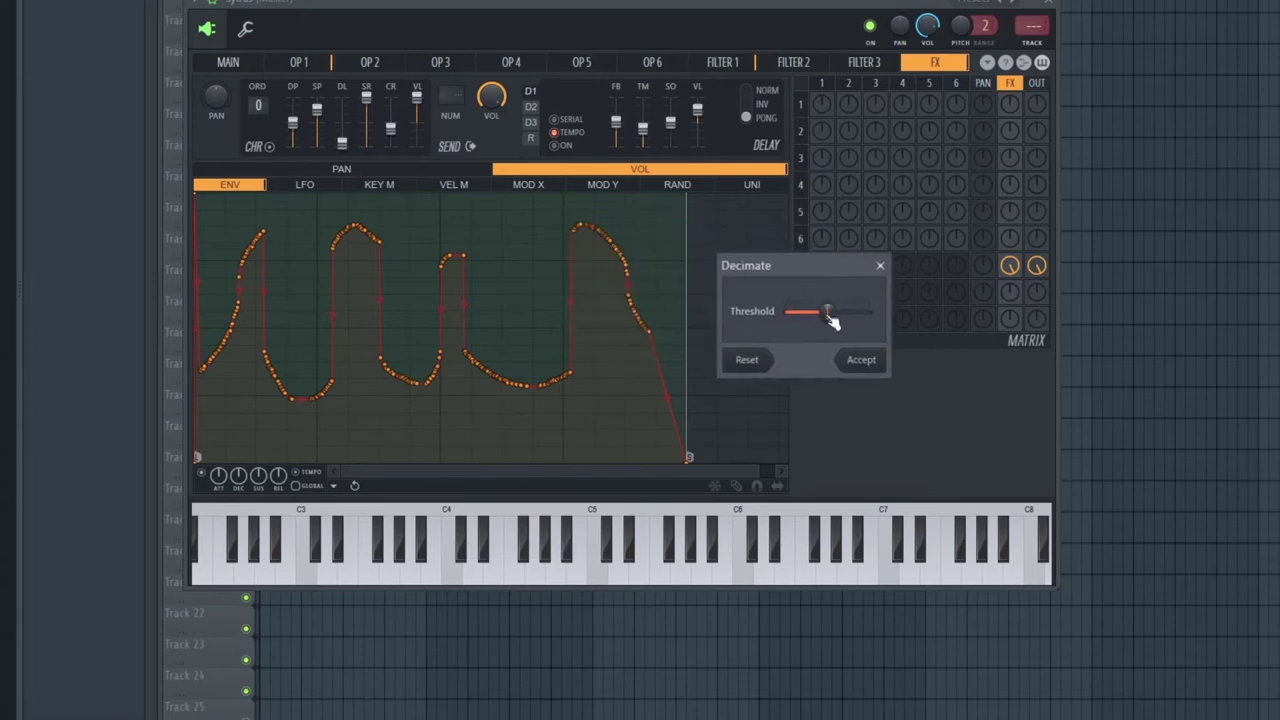
left_click_drag(830, 313, 843, 313)
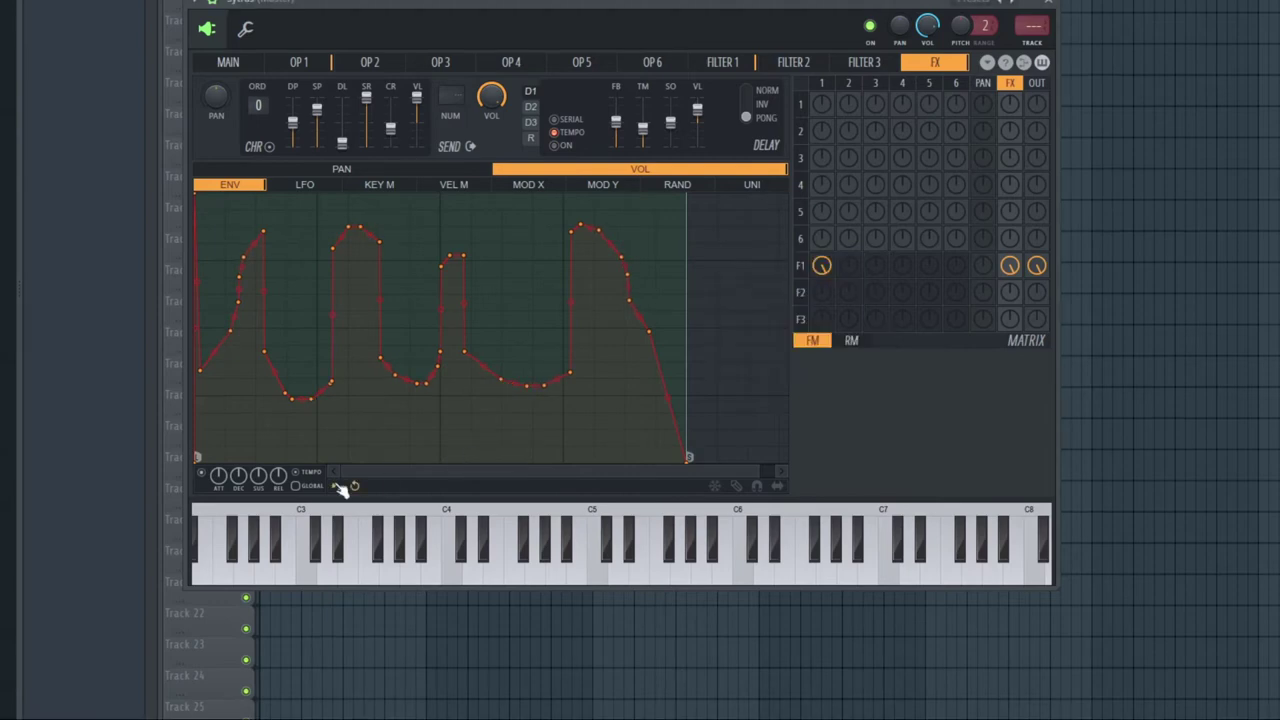
Try the Filter tool on the envelope with a reshaped impulse curve and adjusted width, offset and decimation.
left_click(337, 487)
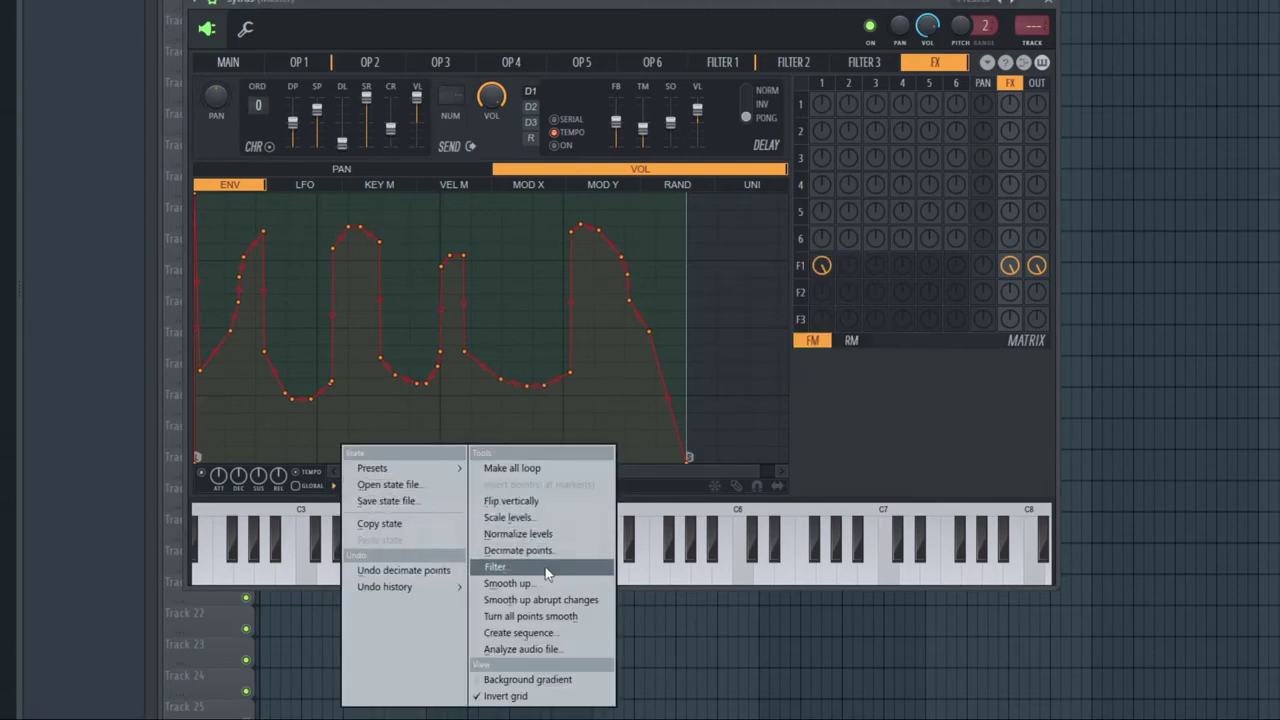
left_click(540, 569)
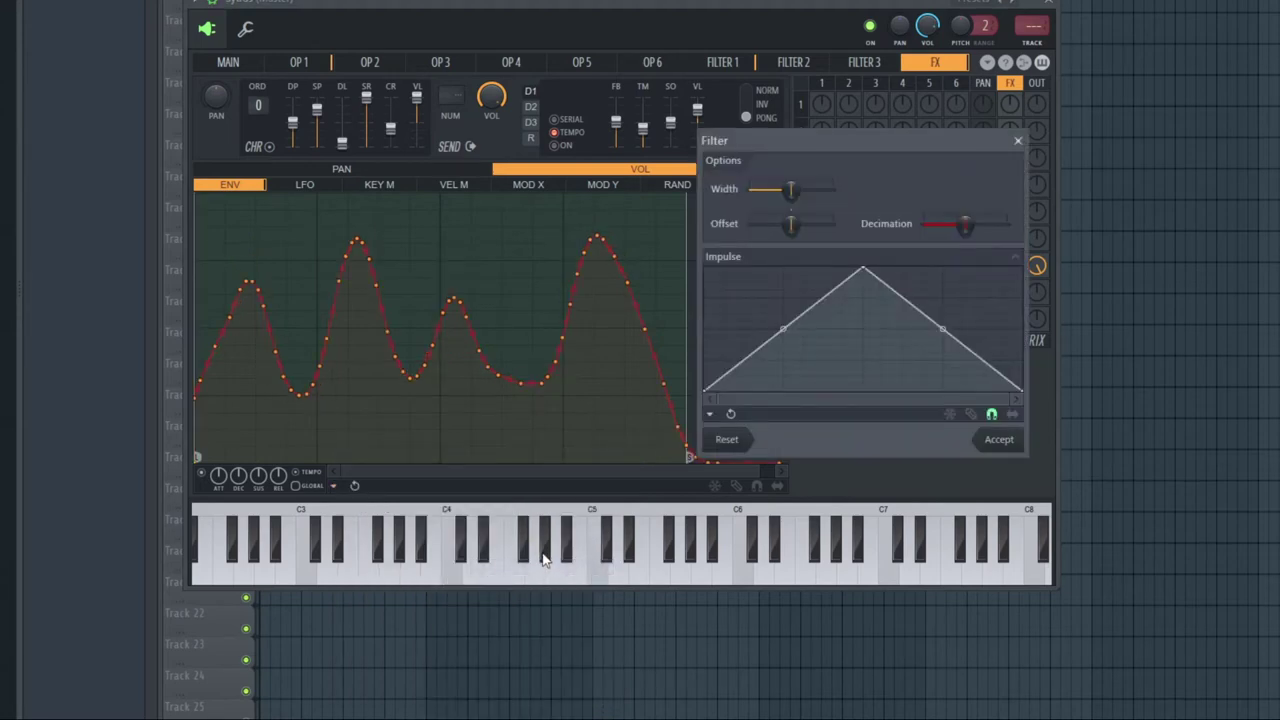
right_click(758, 296)
right_click(803, 337)
left_click_drag(943, 329, 943, 284)
mouse_move(863, 267)
left_mouse_down()
mouse_move(954, 265)
mouse_move(863, 267)
left_mouse_up()
mouse_move(766, 299)
left_mouse_down()
mouse_move(700, 294)
mouse_move(751, 366)
mouse_move(748, 292)
left_mouse_up()
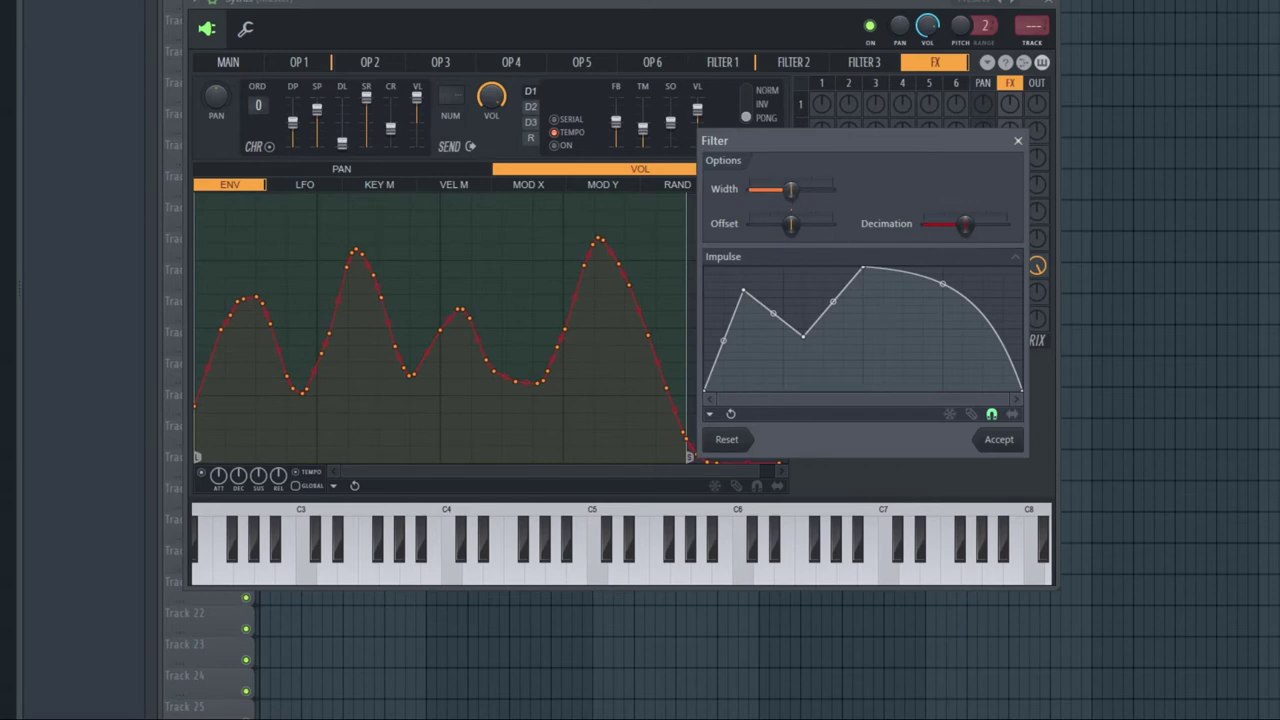
left_click_drag(790, 189, 790, 223)
mouse_move(966, 224)
left_mouse_down()
mouse_move(923, 224)
mouse_move(1001, 224)
mouse_move(952, 224)
mouse_move(963, 224)
left_mouse_up()
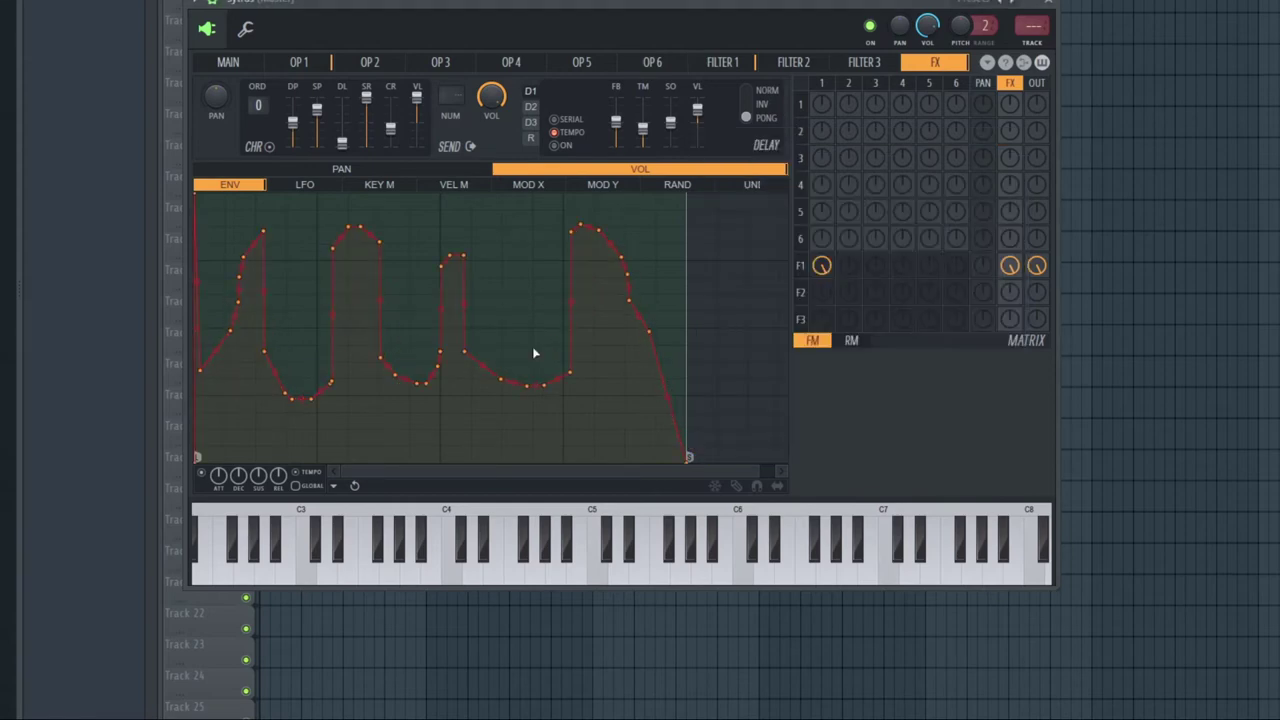
Try Smooth up on the envelope, adjusting attack, release, their link, the slopes, offset and decimation.
left_click(354, 486)
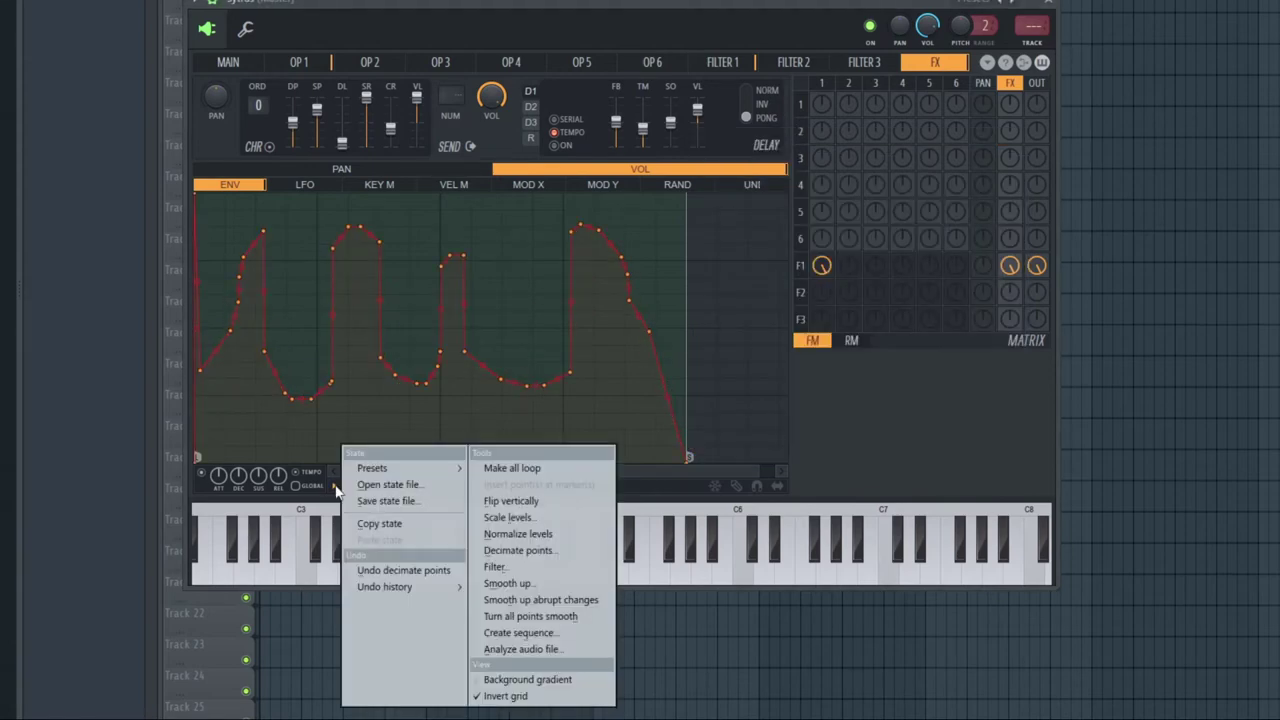
left_click(510, 583)
mouse_move(788, 249)
left_mouse_down()
mouse_move(788, 223)
mouse_move(788, 249)
mouse_move(844, 212)
mouse_move(844, 249)
mouse_move(784, 220)
mouse_move(784, 271)
mouse_move(784, 247)
left_mouse_up()
left_click(815, 177)
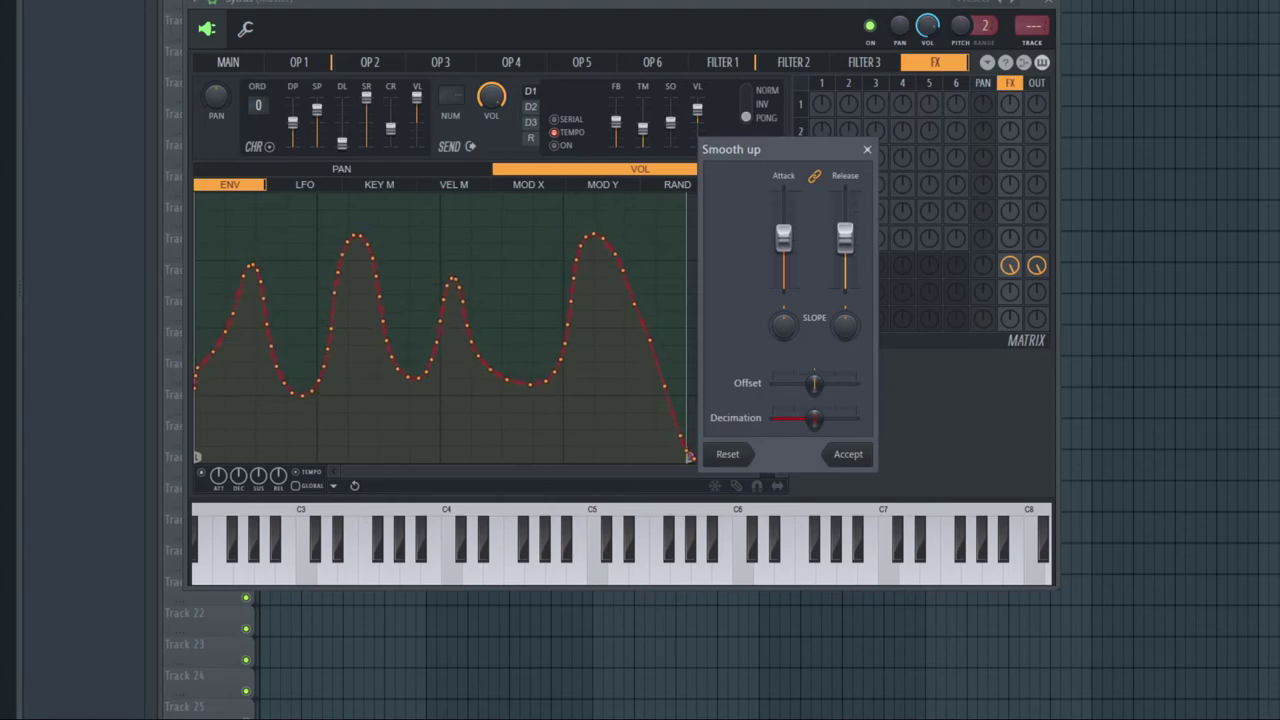
left_click(815, 176)
left_click_drag(787, 324, 845, 325)
left_click_drag(814, 383, 812, 418)
key("Escape")
Apply Smooth up abrupt changes to the envelope with the narrow spike.
scroll(391, 391, "up", 4)
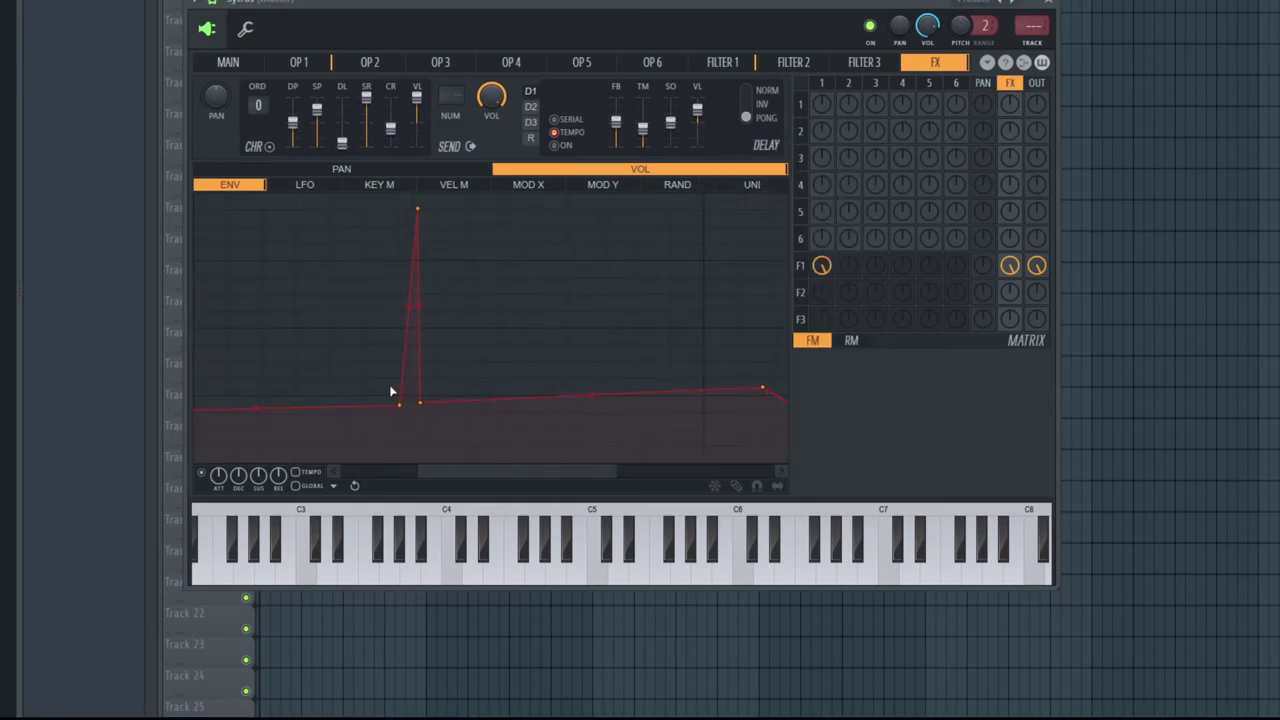
scroll(390, 381, "down", 5)
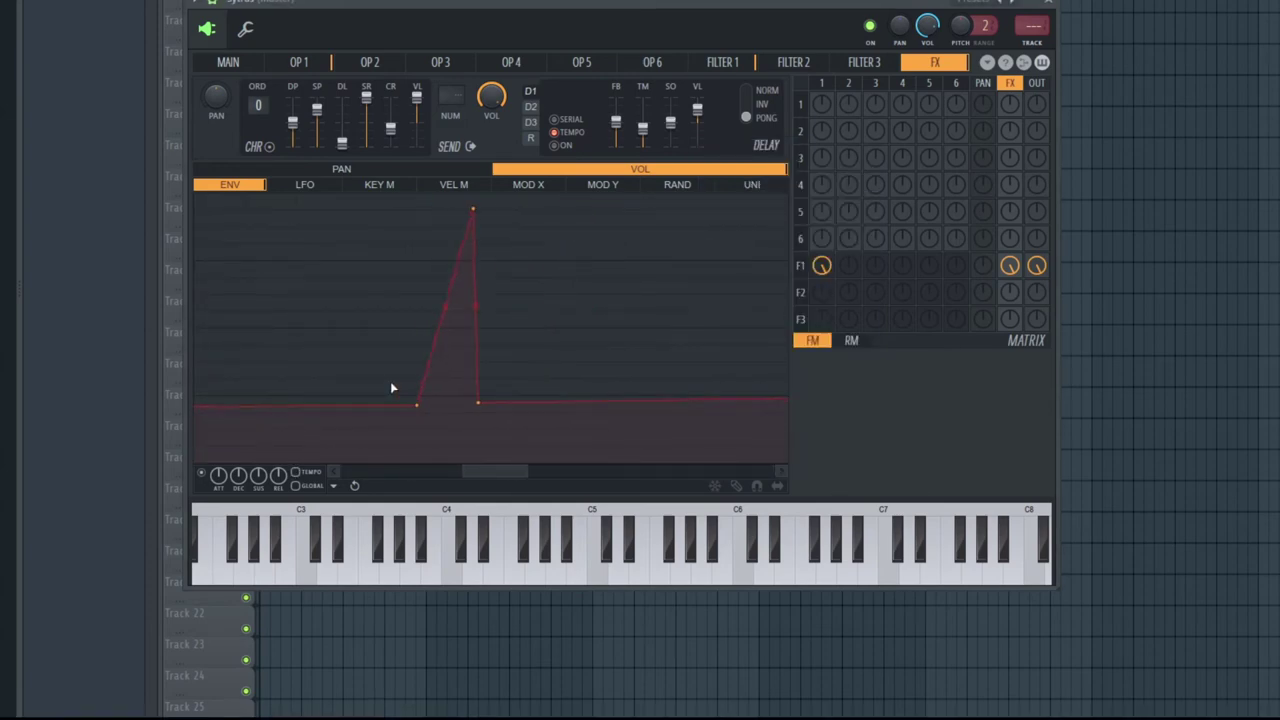
left_click(348, 487)
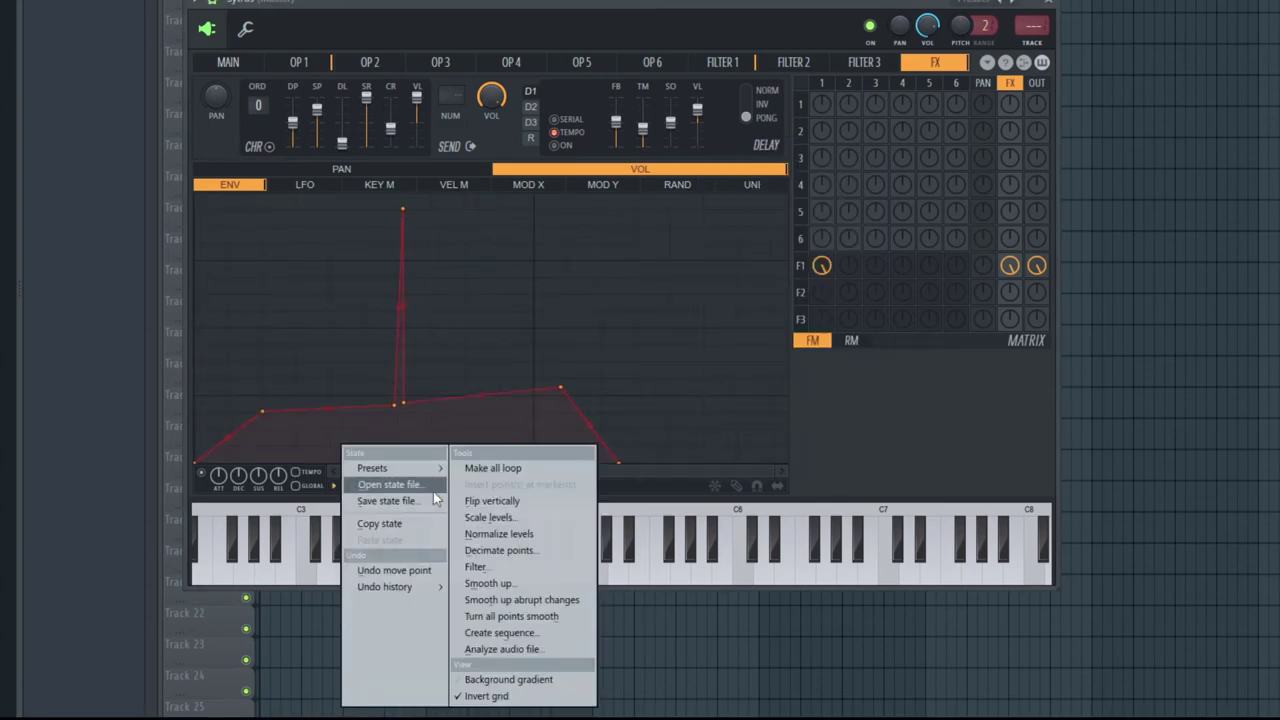
left_click(580, 605)
scroll(391, 433, "up", 3)
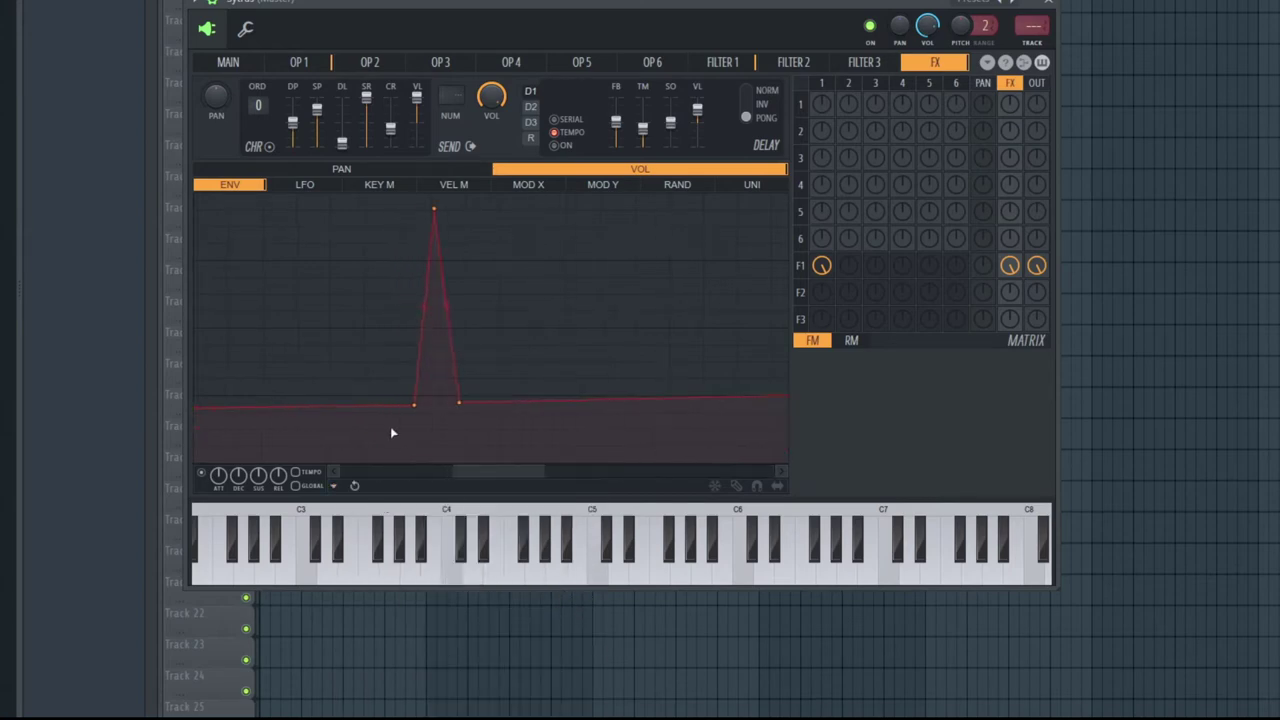
scroll(395, 434, "up", 3)
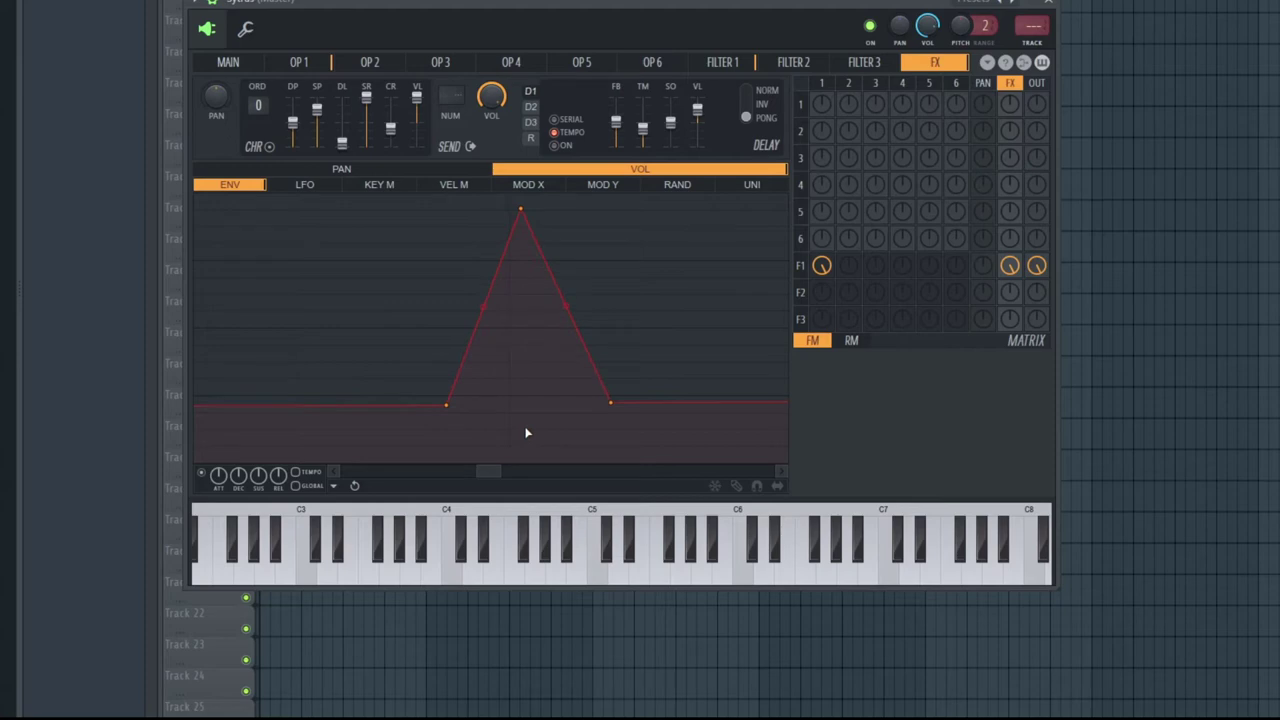
Turn all points of the spiked envelope smooth and choose Smooth mode for the peak point.
left_click(337, 488)
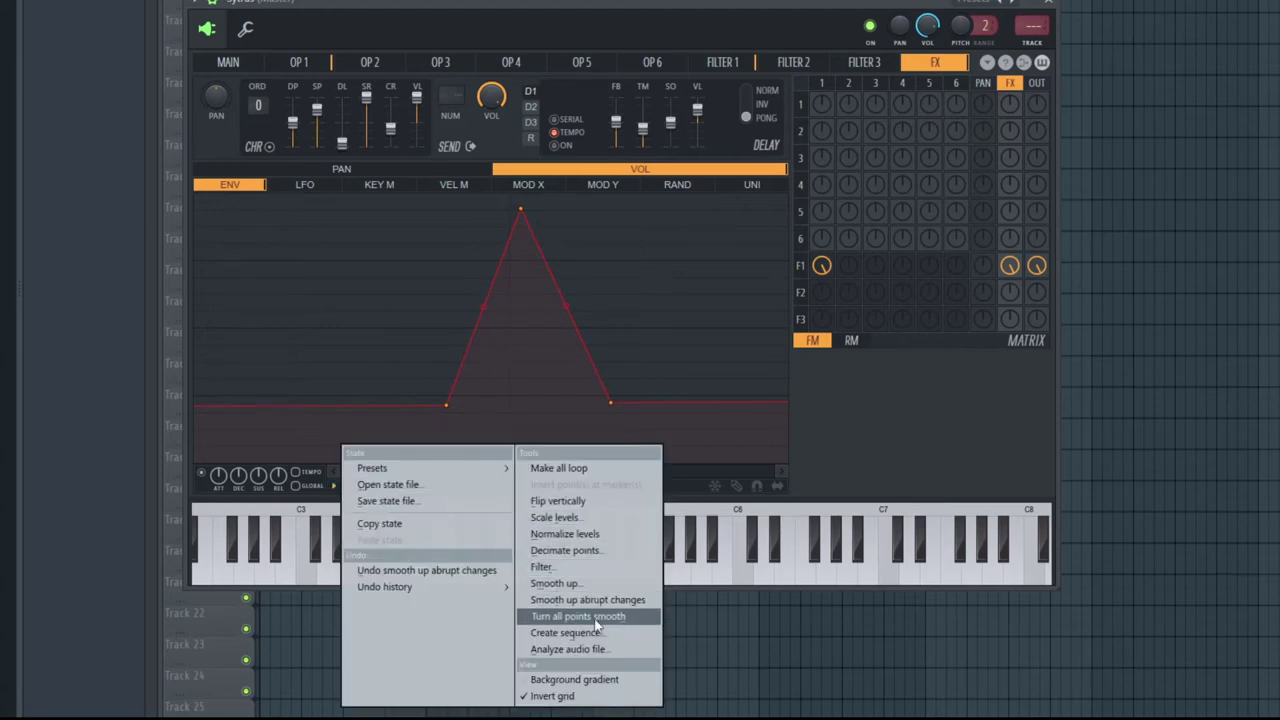
left_click(630, 618)
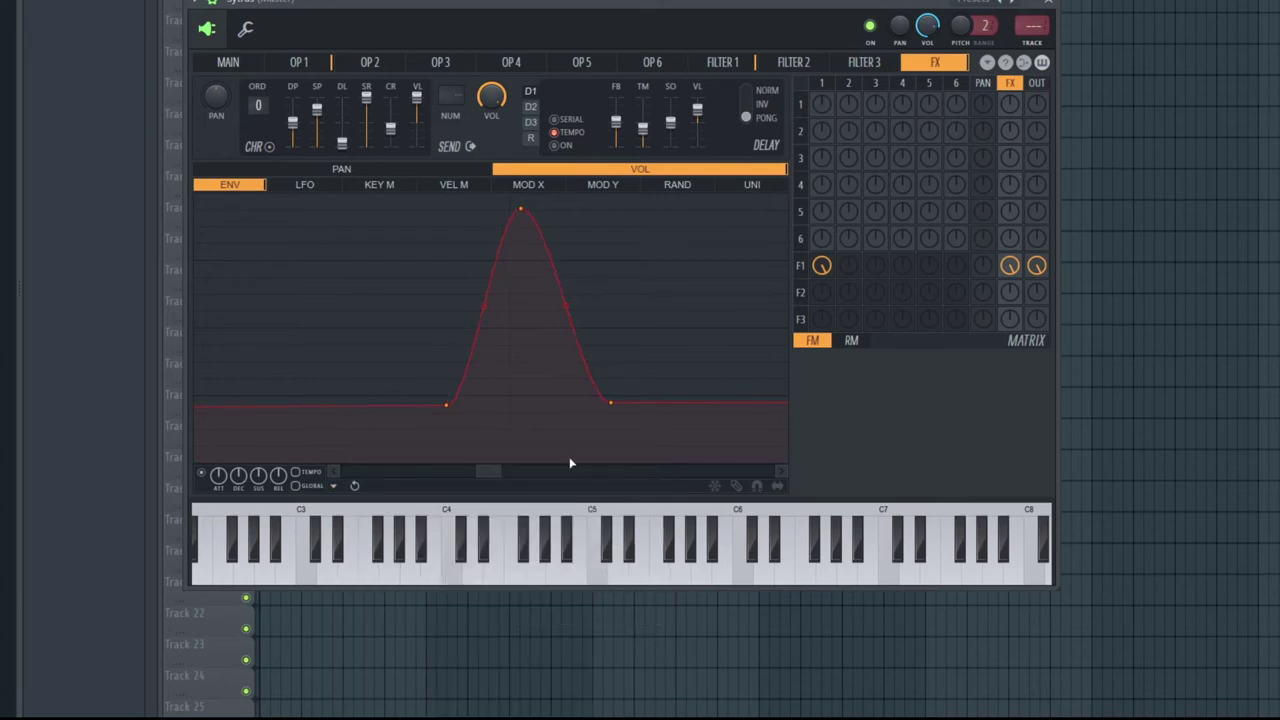
right_click(528, 212)
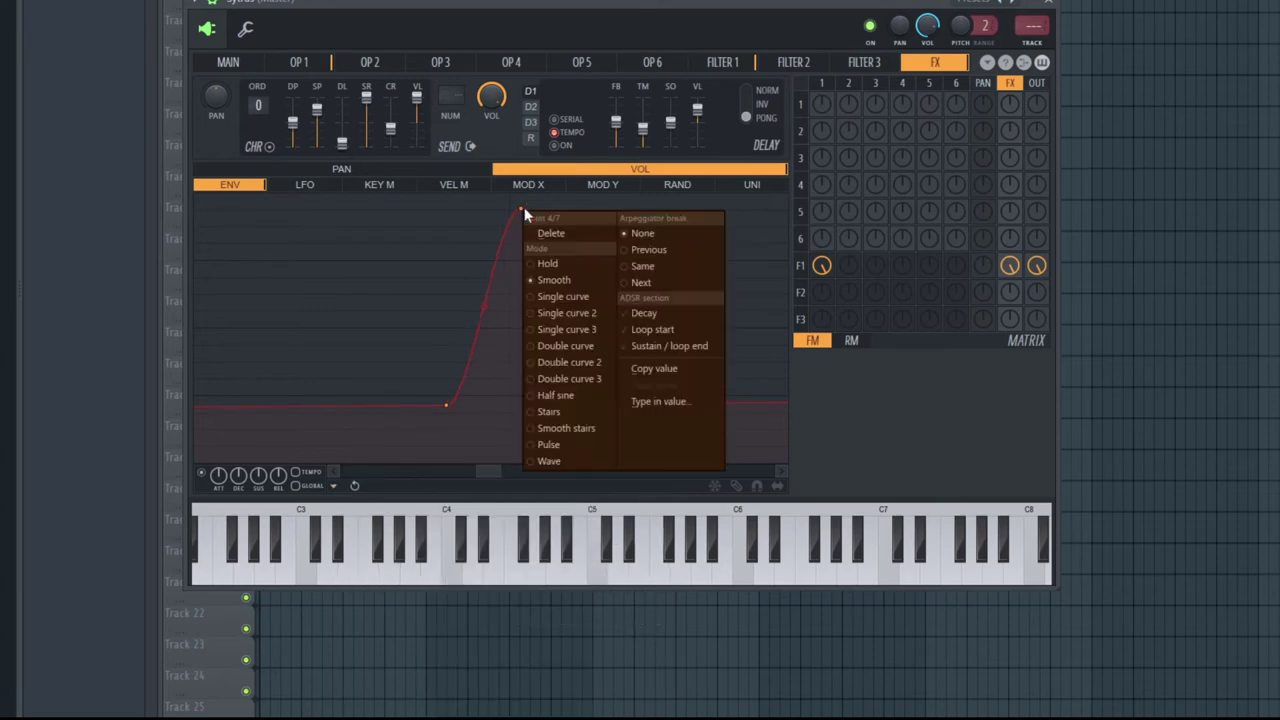
left_click(581, 280)
Generate the volume envelope by analyzing the audio file ATE1 Perc 005 - 138 BPM.wav.
left_click(334, 487)
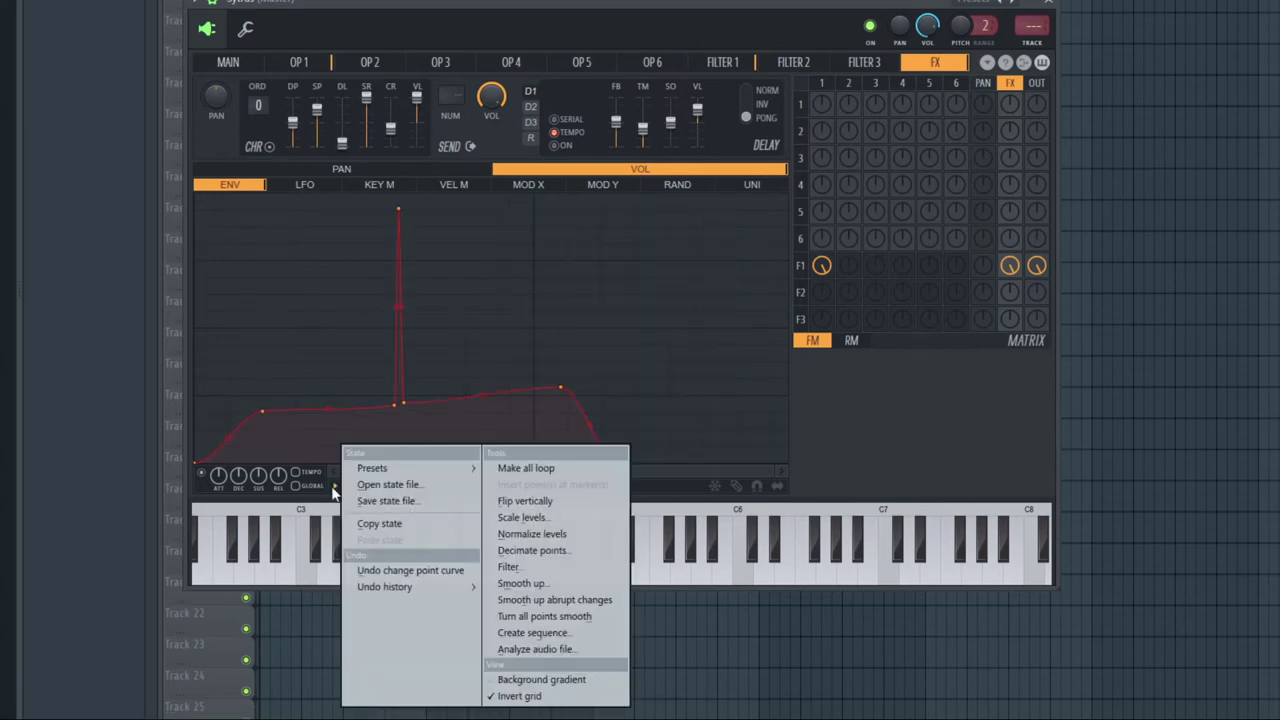
left_click(567, 647)
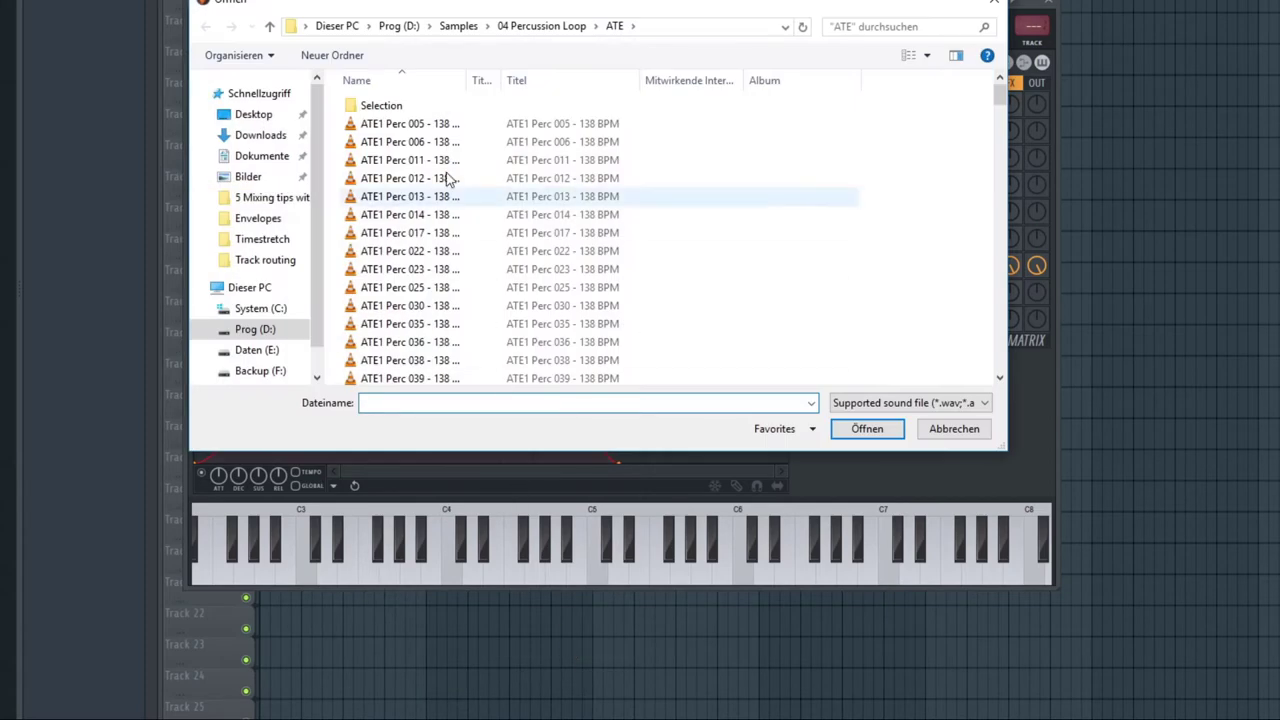
left_click(418, 124)
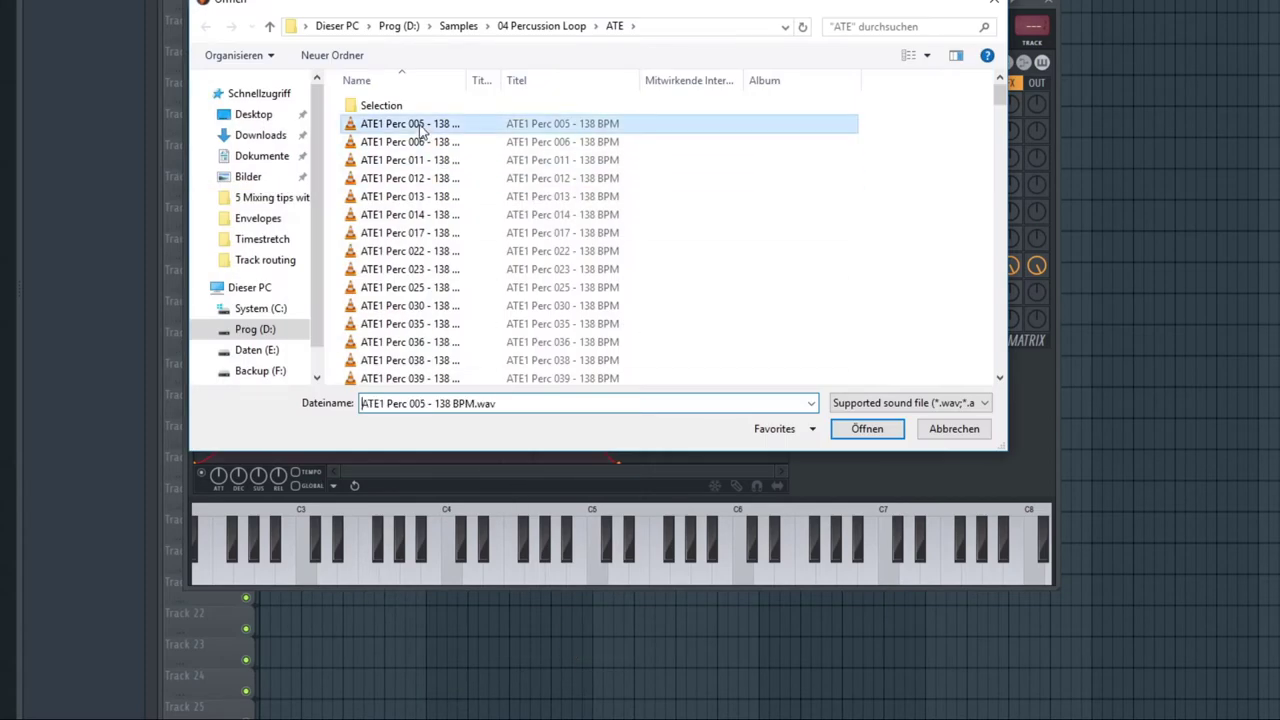
left_click(864, 430)
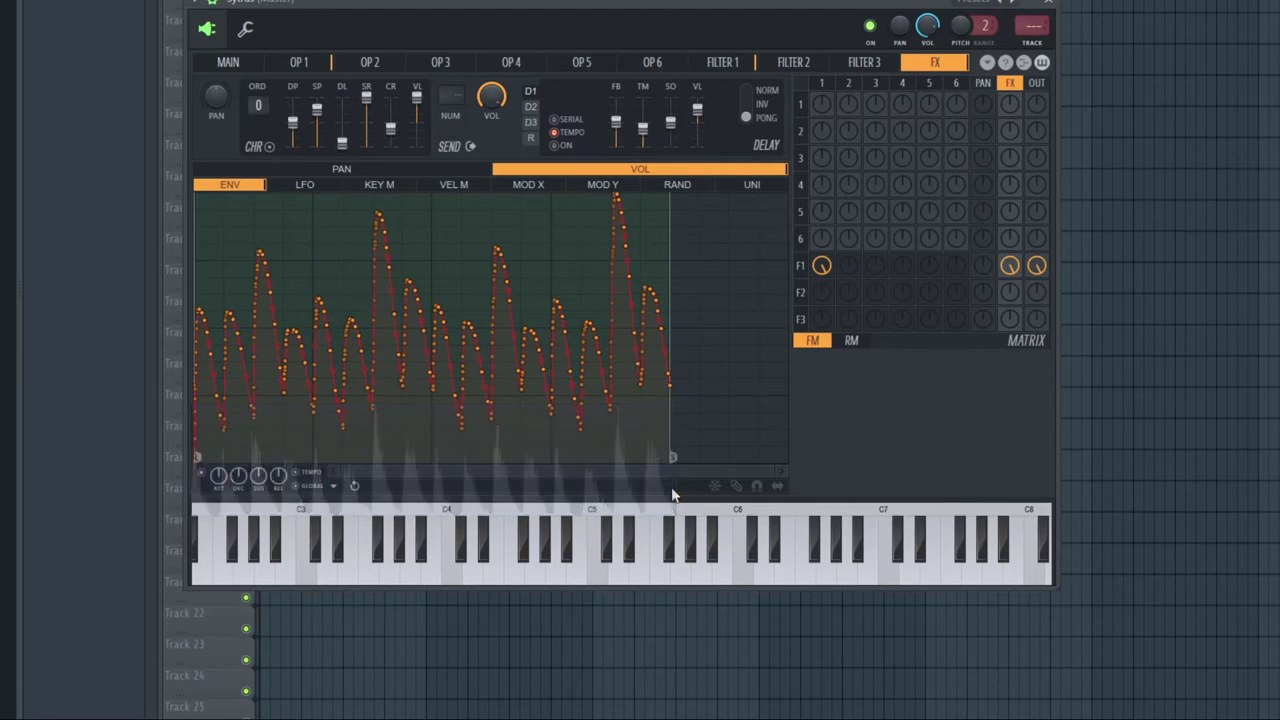
Decimate the points of the percussion-based envelope with a higher threshold and accept the result.
left_click(352, 487)
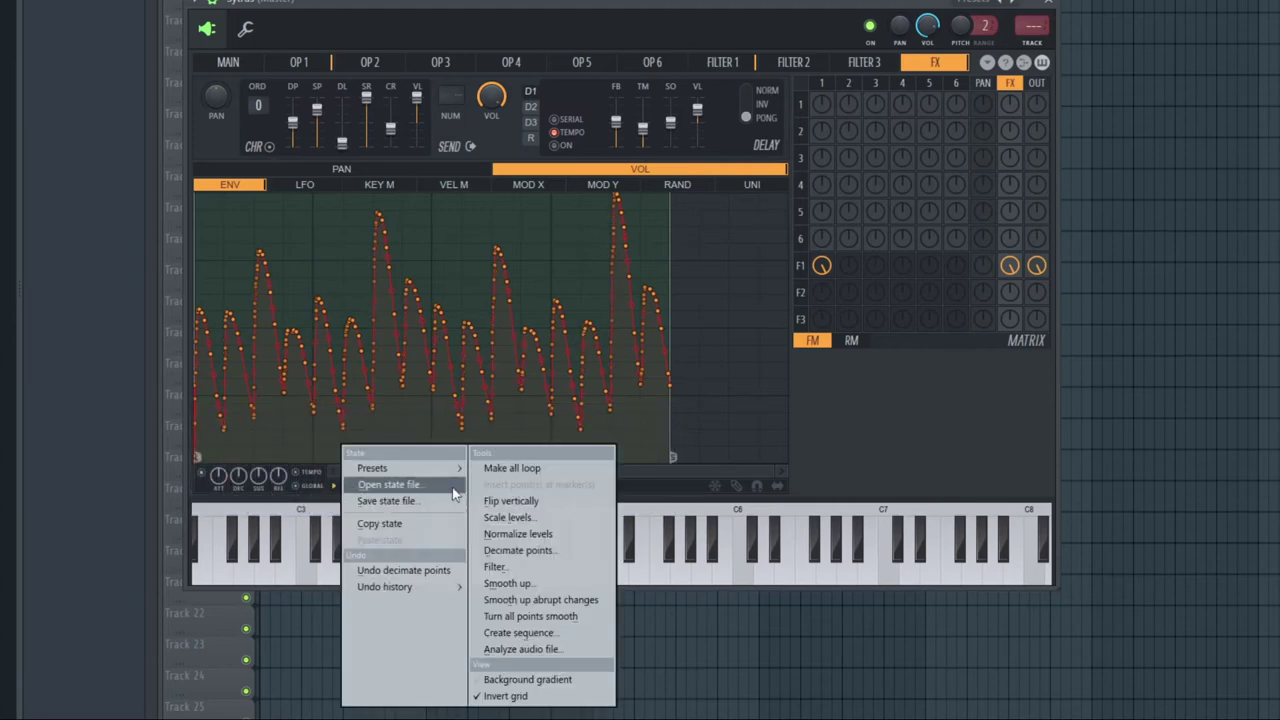
left_click(541, 555)
left_click_drag(828, 312, 866, 312)
left_click(861, 359)
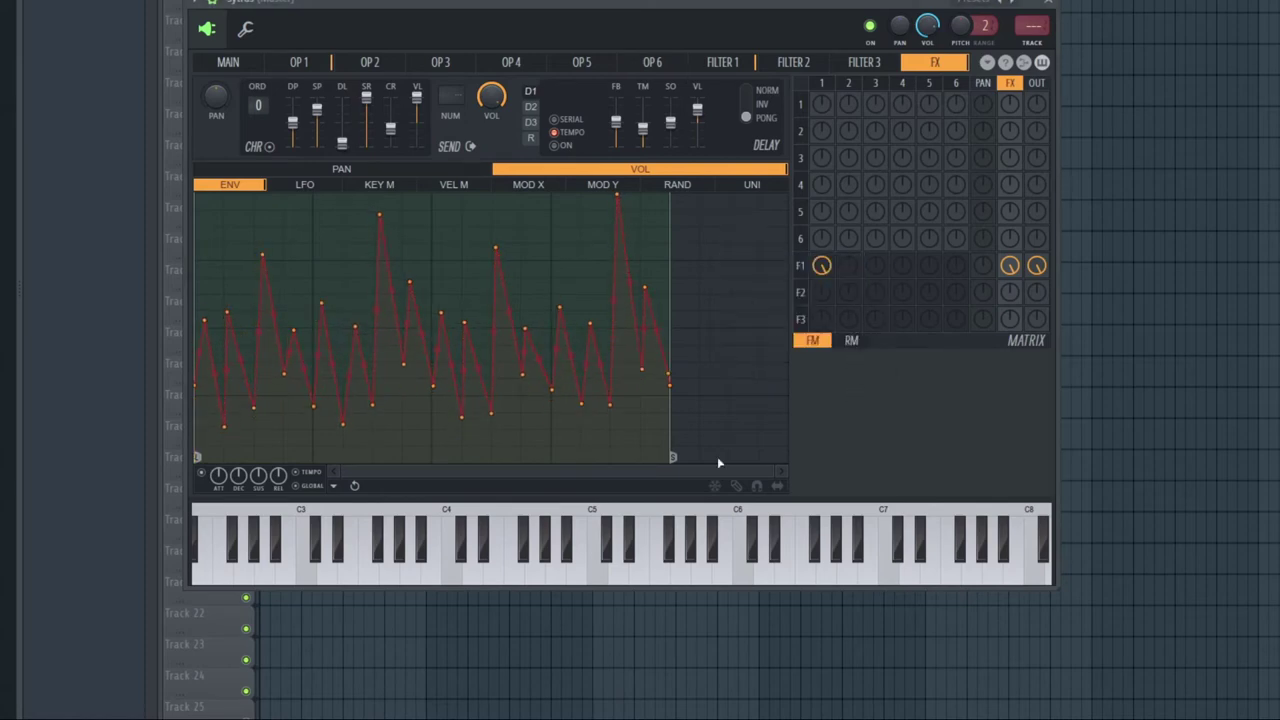
Turn all points of the percussion-based volume envelope smooth.
left_click(335, 487)
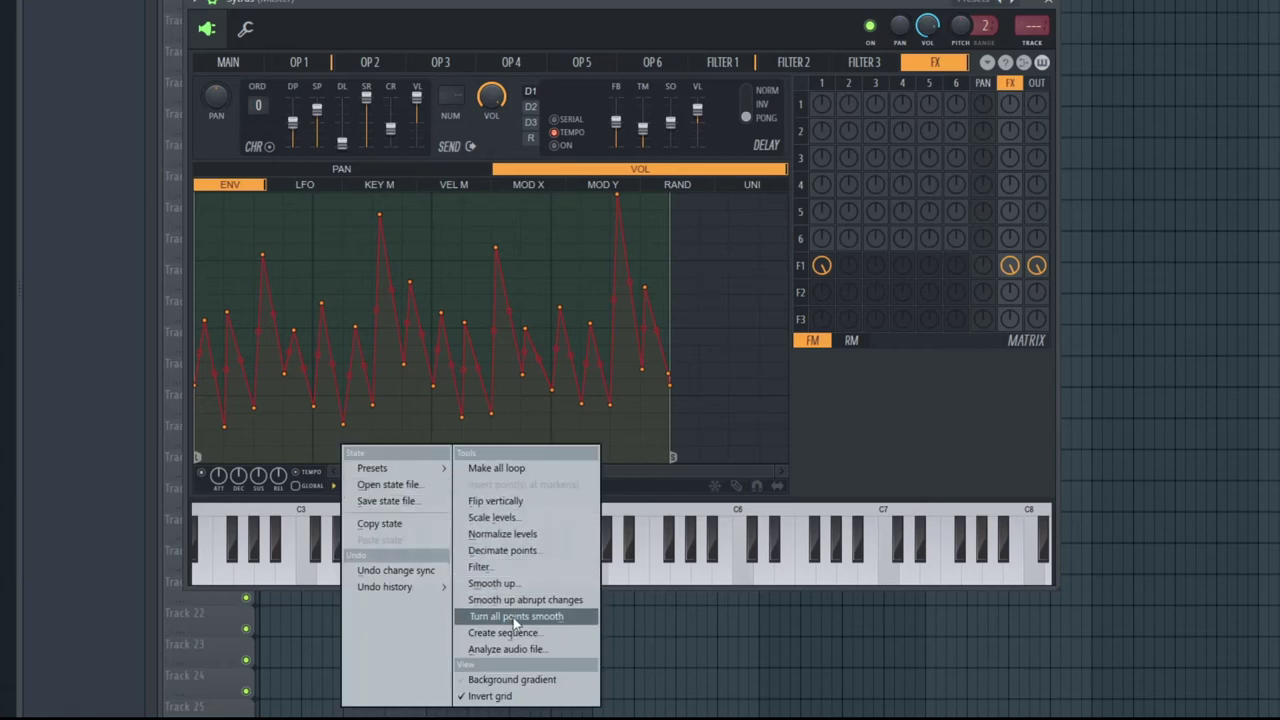
left_click(513, 617)
key("ctrl+z")
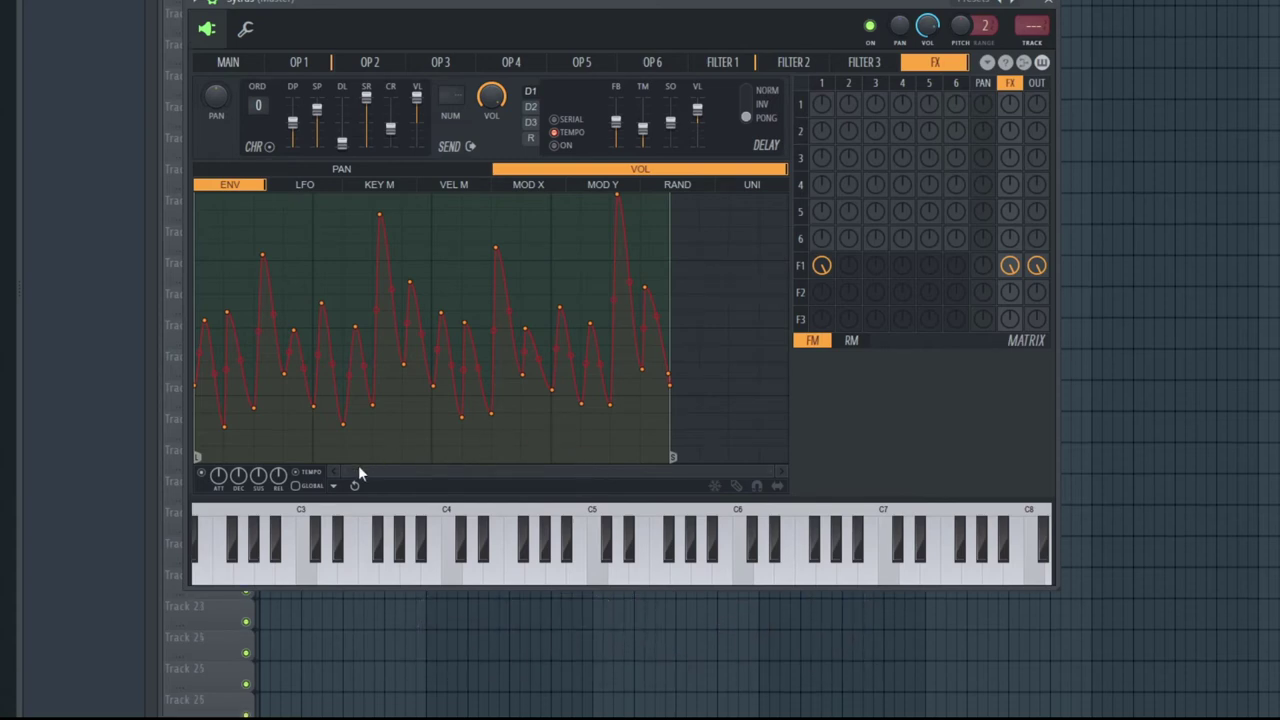
Review the envelope's undo history and undo turning all points smooth.
left_click(335, 487)
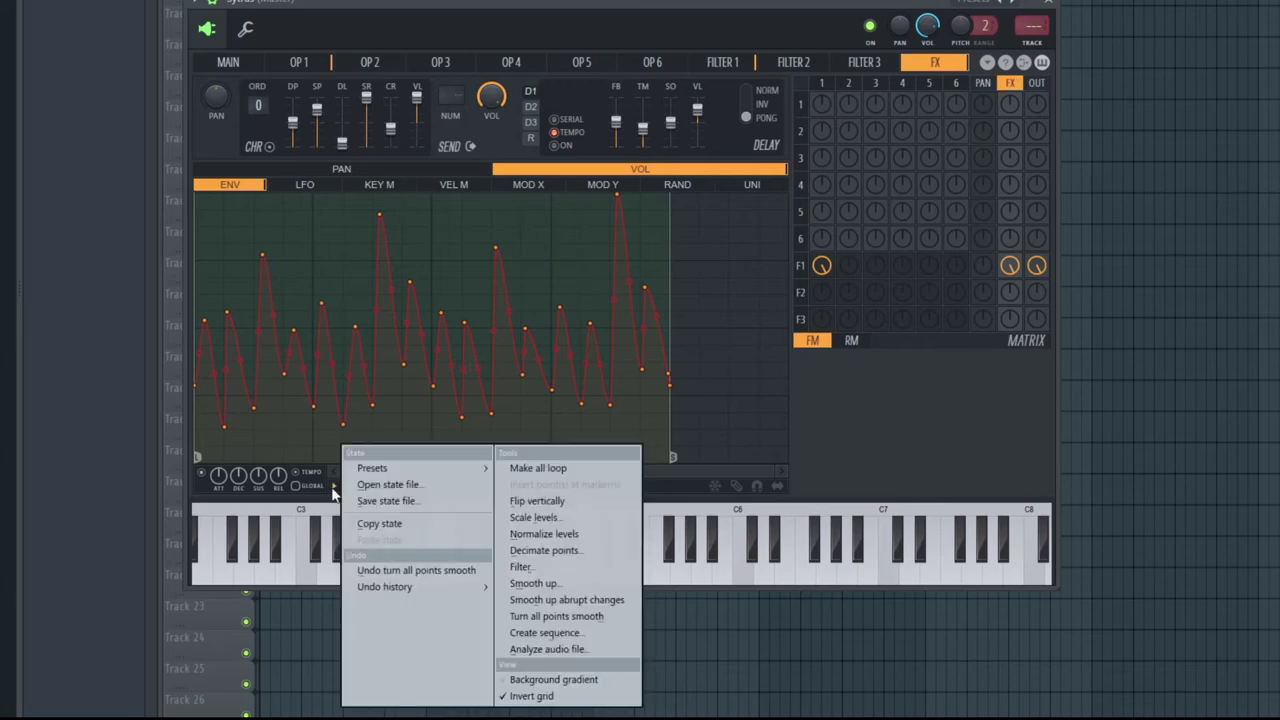
mouse_move(426, 596)
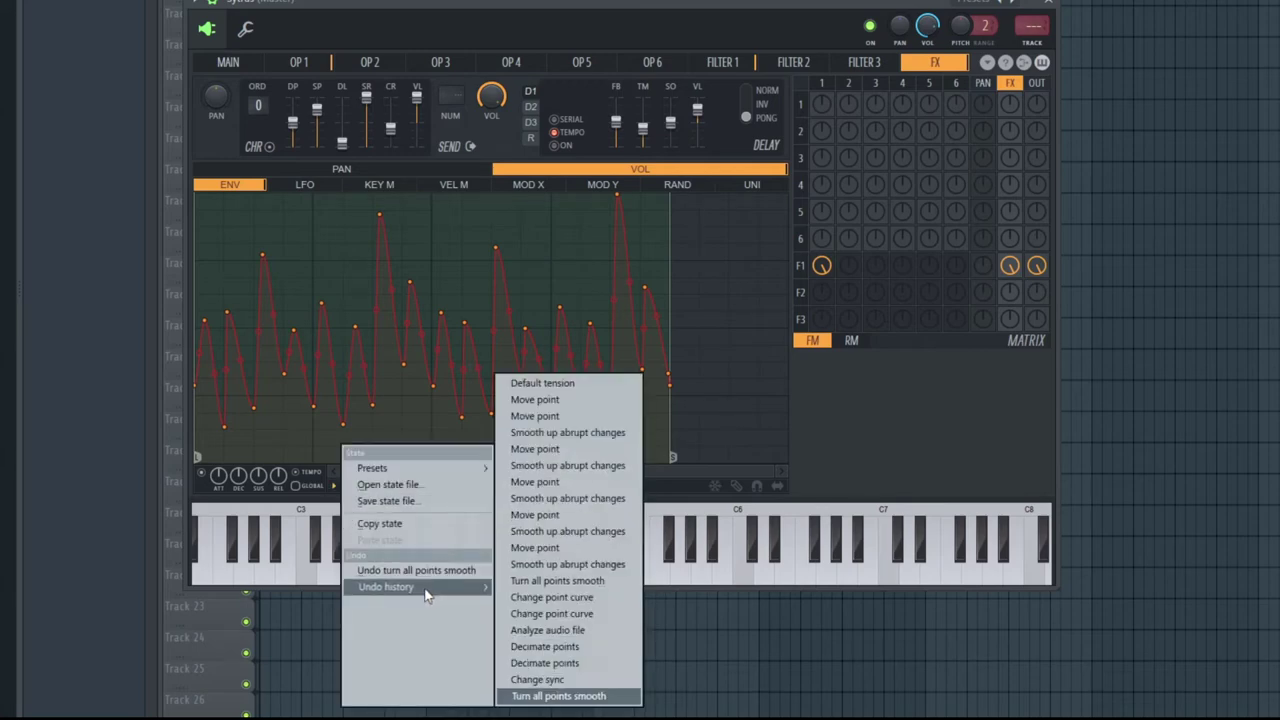
left_click(420, 578)
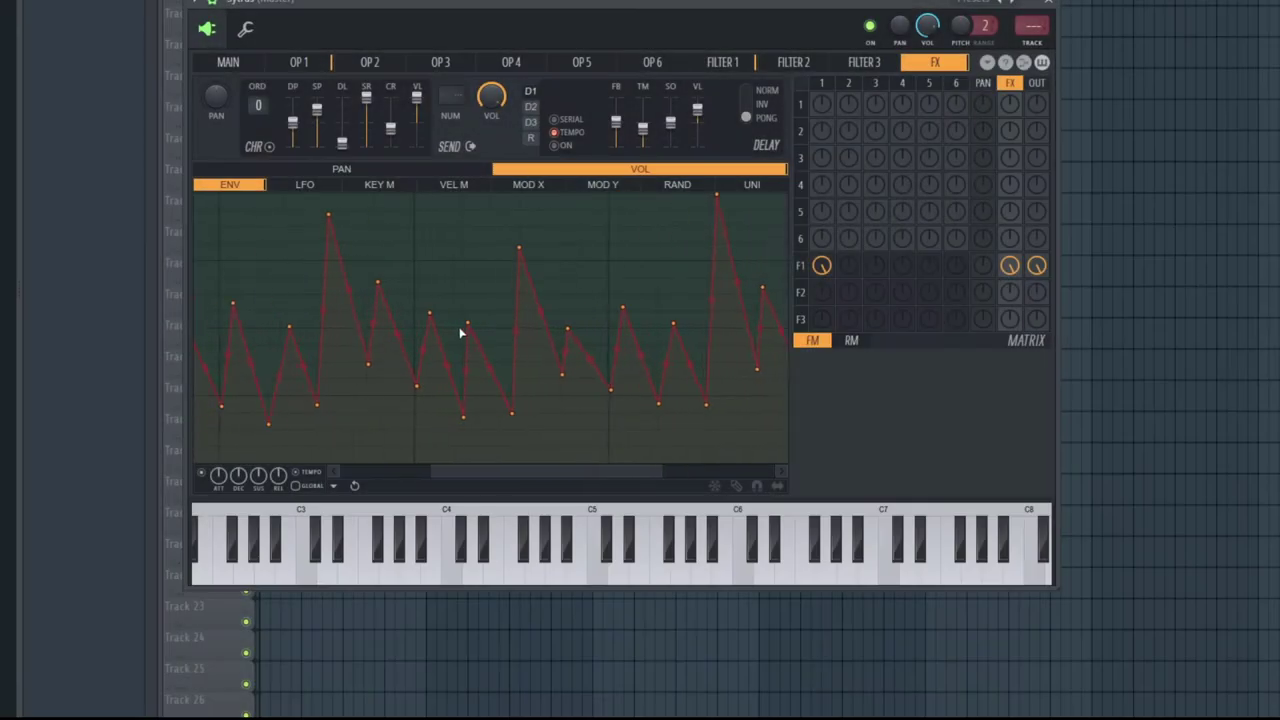
Move a peak point near the middle of the volume envelope sideways only, keeping its level.
scroll(461, 333, "up", 4)
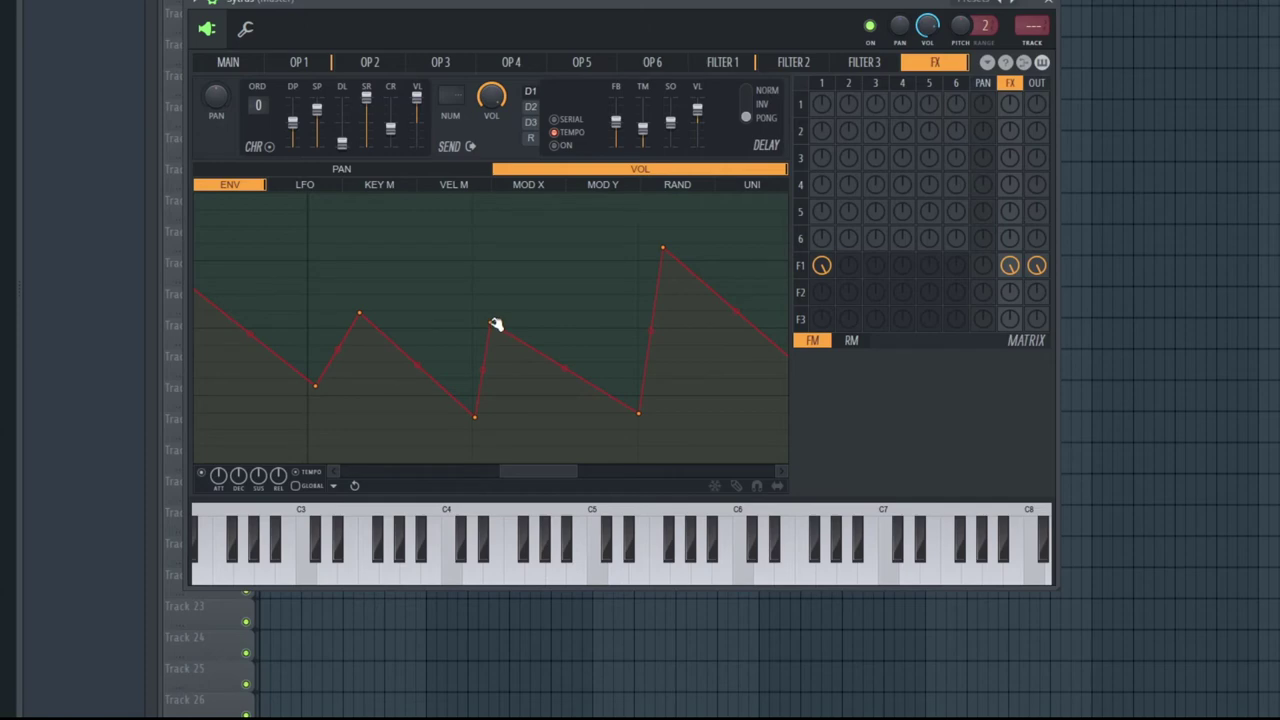
left_click_drag(496, 325, 532, 324)
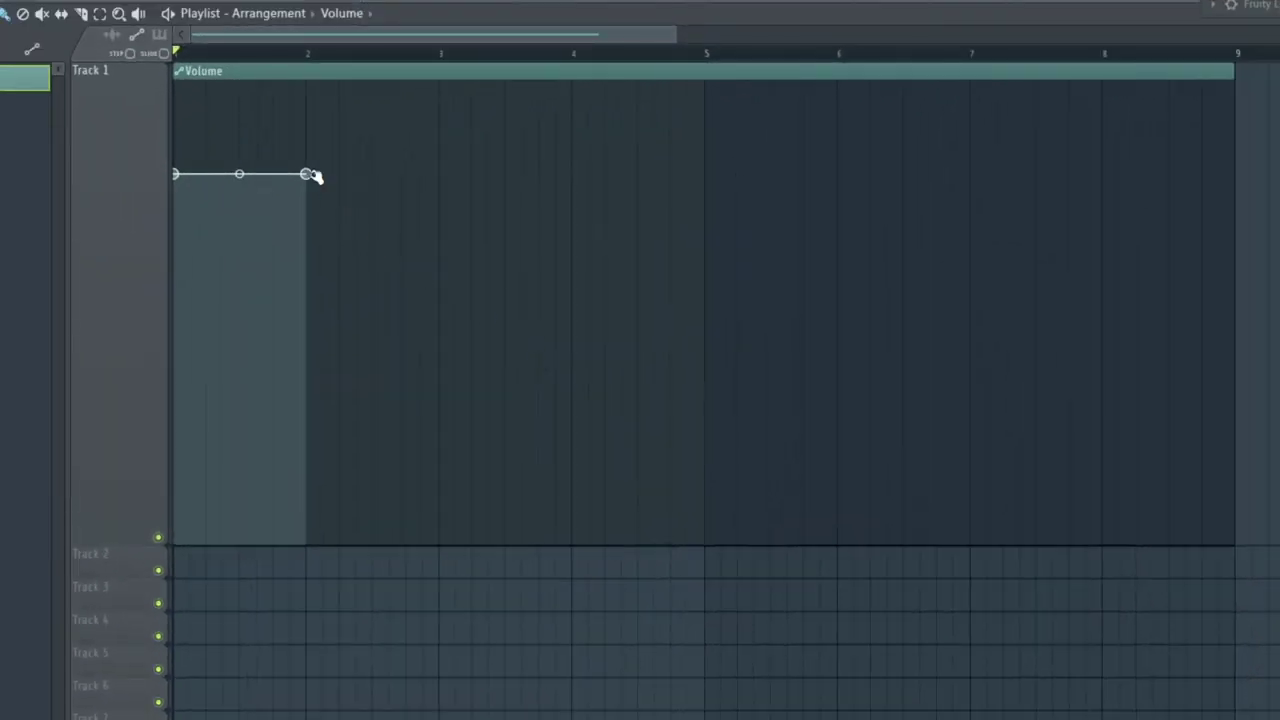
In the playlist, try moving the Volume automation clip's end point to bar 8, undo it, and move it again perfectly level.
left_click_drag(312, 175, 1108, 181)
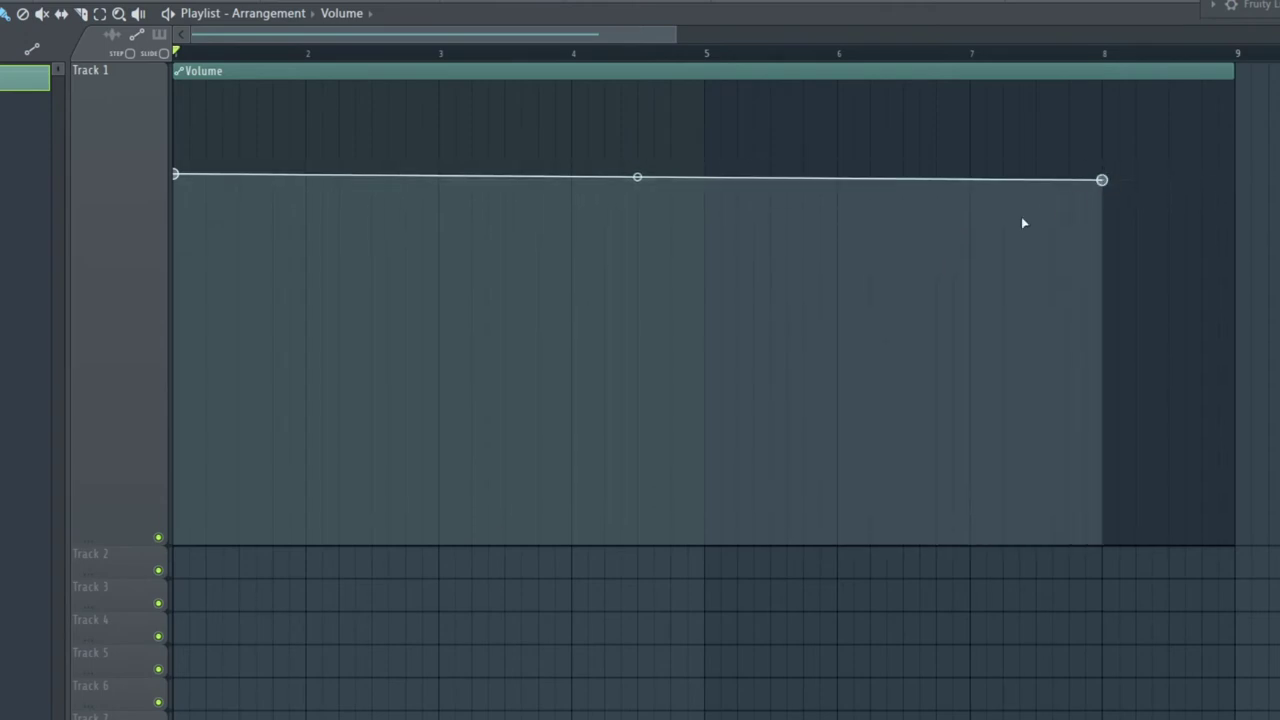
key("ctrl+z")
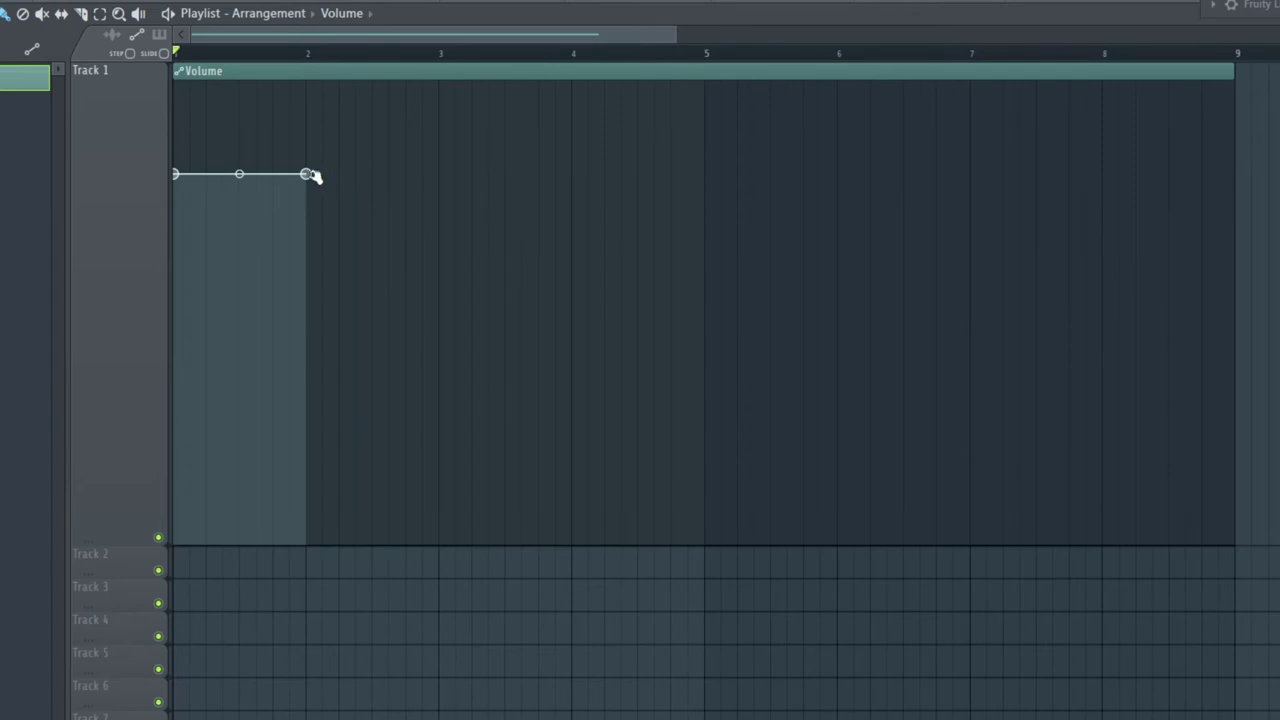
left_click_drag(307, 175, 1151, 174)
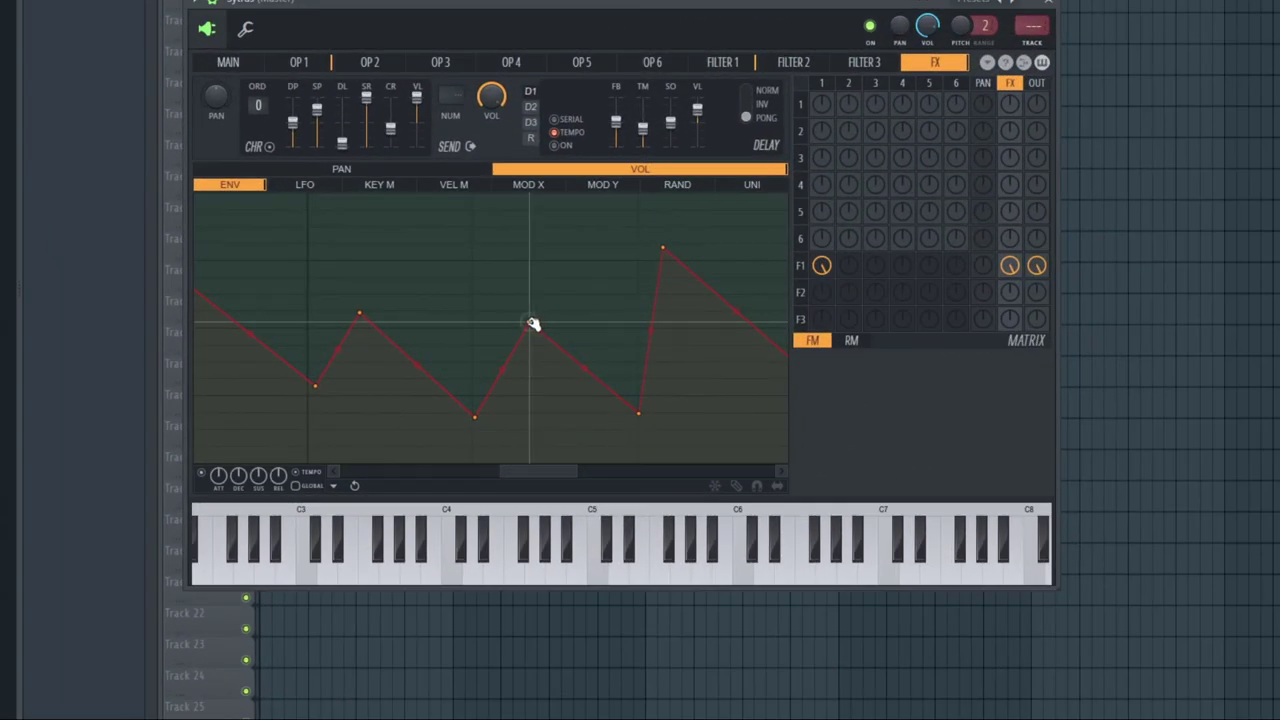
Back in Sytrus, raise the shifted envelope point and draw freehand curves across the volume envelope.
left_click_drag(531, 322, 569, 241)
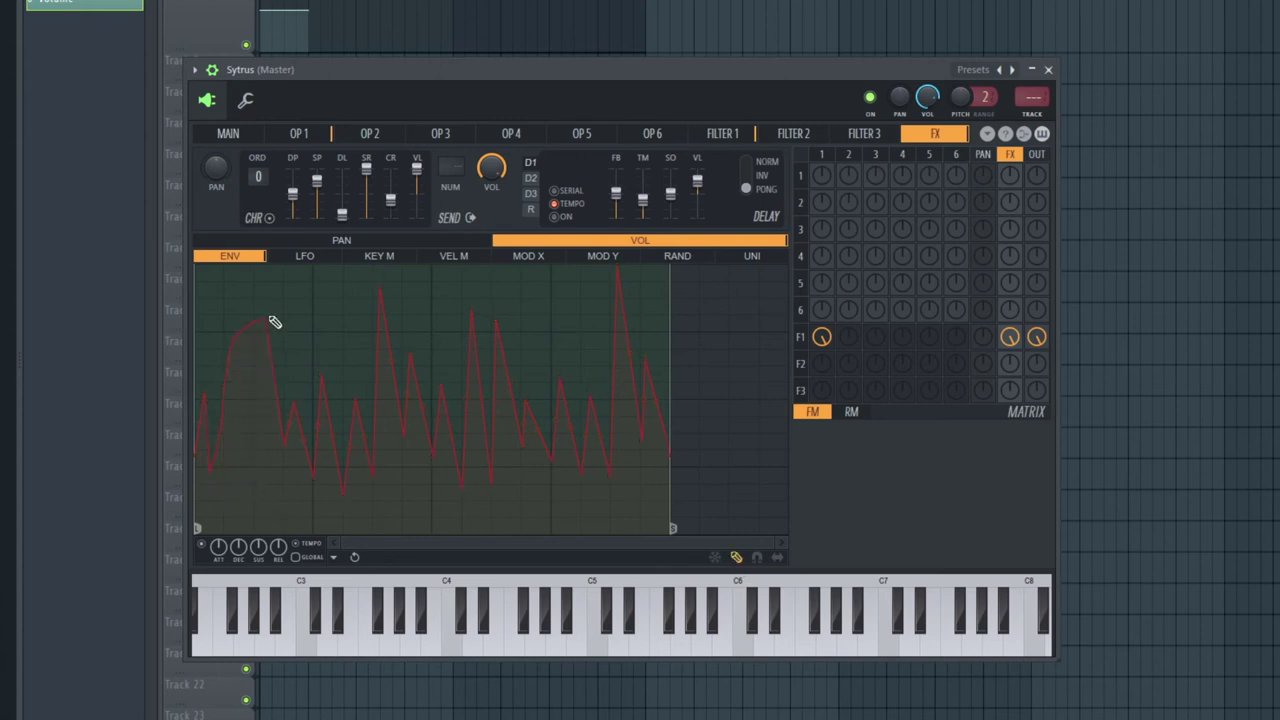
left_click_drag(372, 312, 446, 447)
left_click_drag(493, 385, 569, 302)
left_click_drag(620, 432, 641, 396)
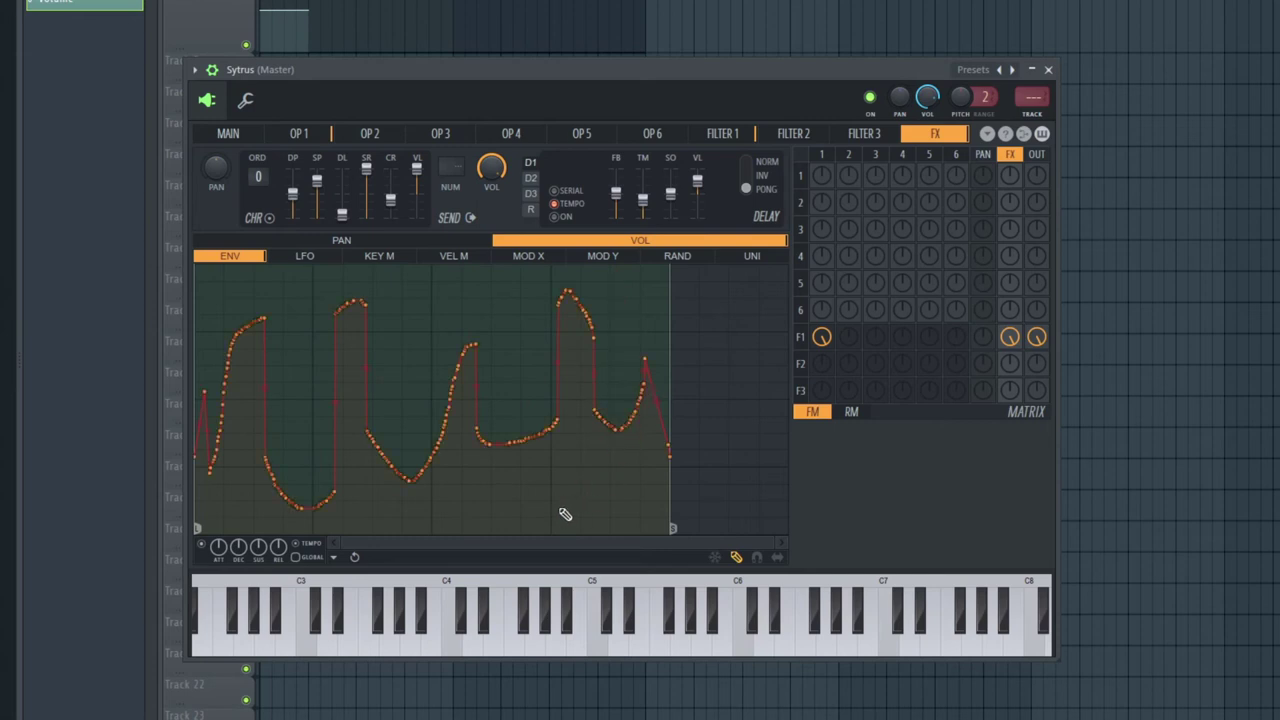
Enable snapping and draw a stepped pattern across the whole volume envelope, lowering a few individual steps.
left_click(757, 558)
left_click_drag(208, 298, 253, 325)
mouse_move(252, 460)
left_mouse_down()
mouse_move(329, 386)
mouse_move(482, 433)
mouse_move(551, 400)
mouse_move(620, 340)
mouse_move(668, 347)
left_mouse_up()
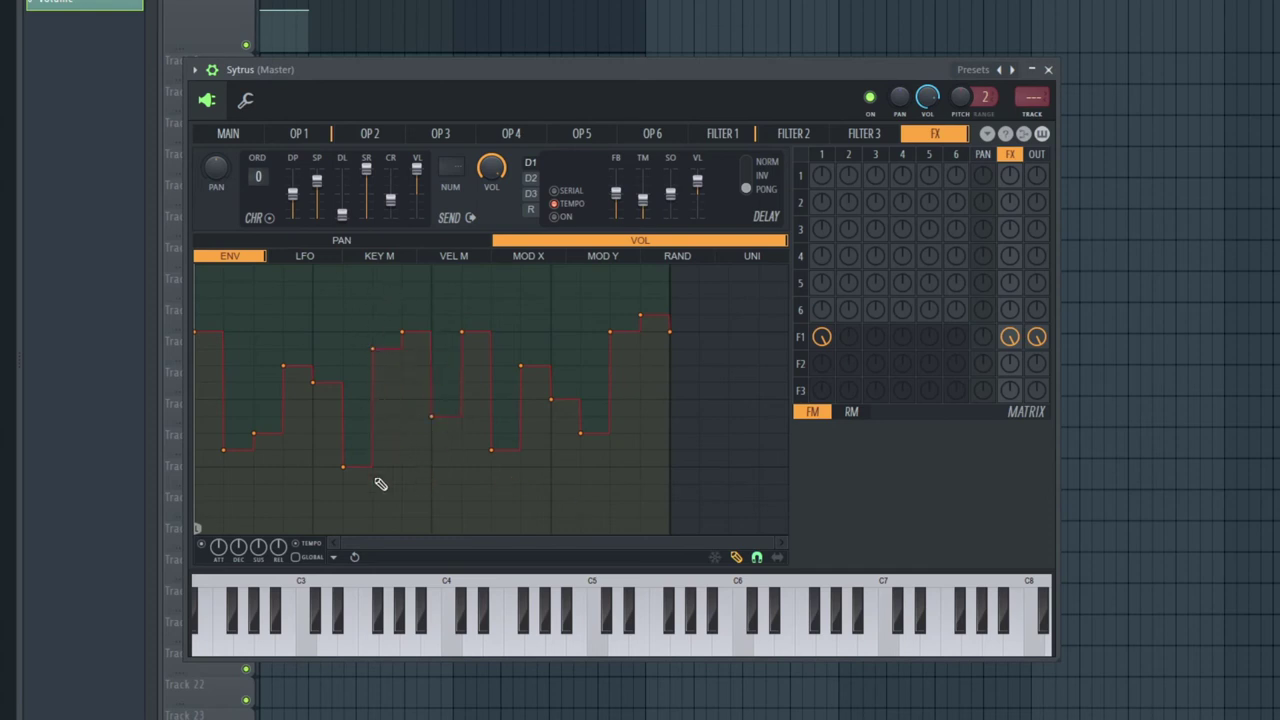
left_click_drag(380, 484, 298, 515)
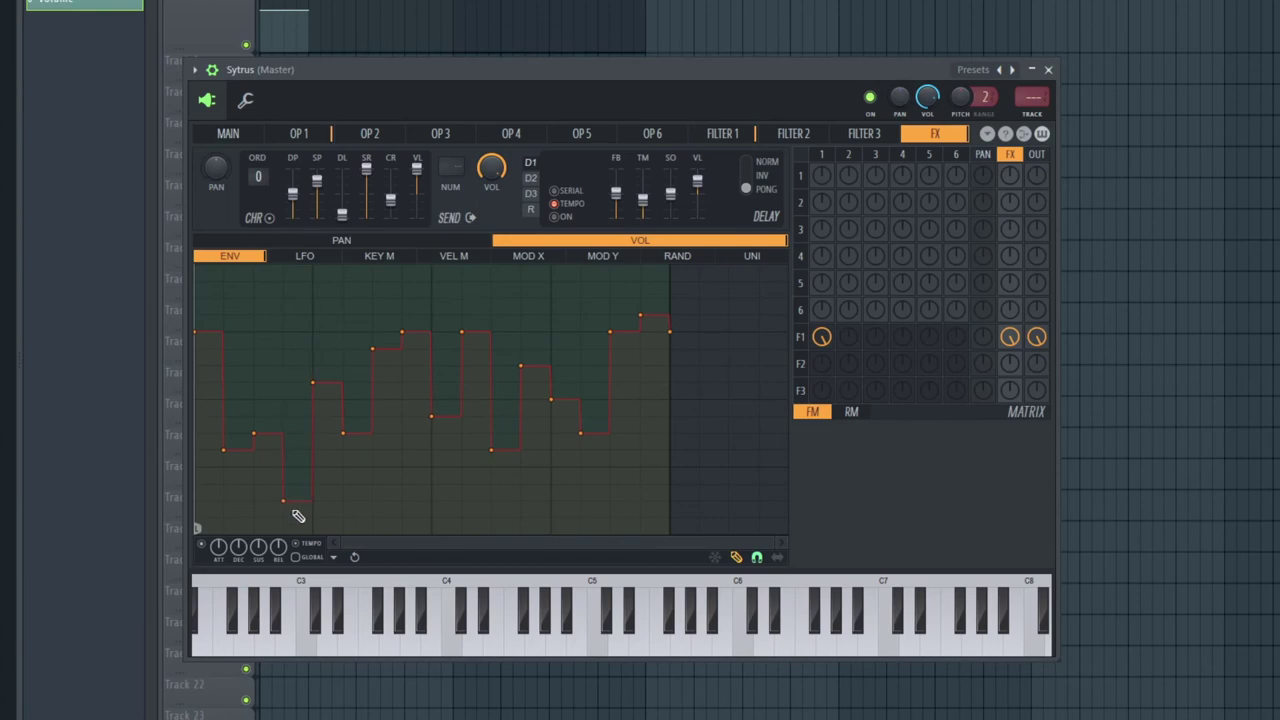
left_click(473, 479)
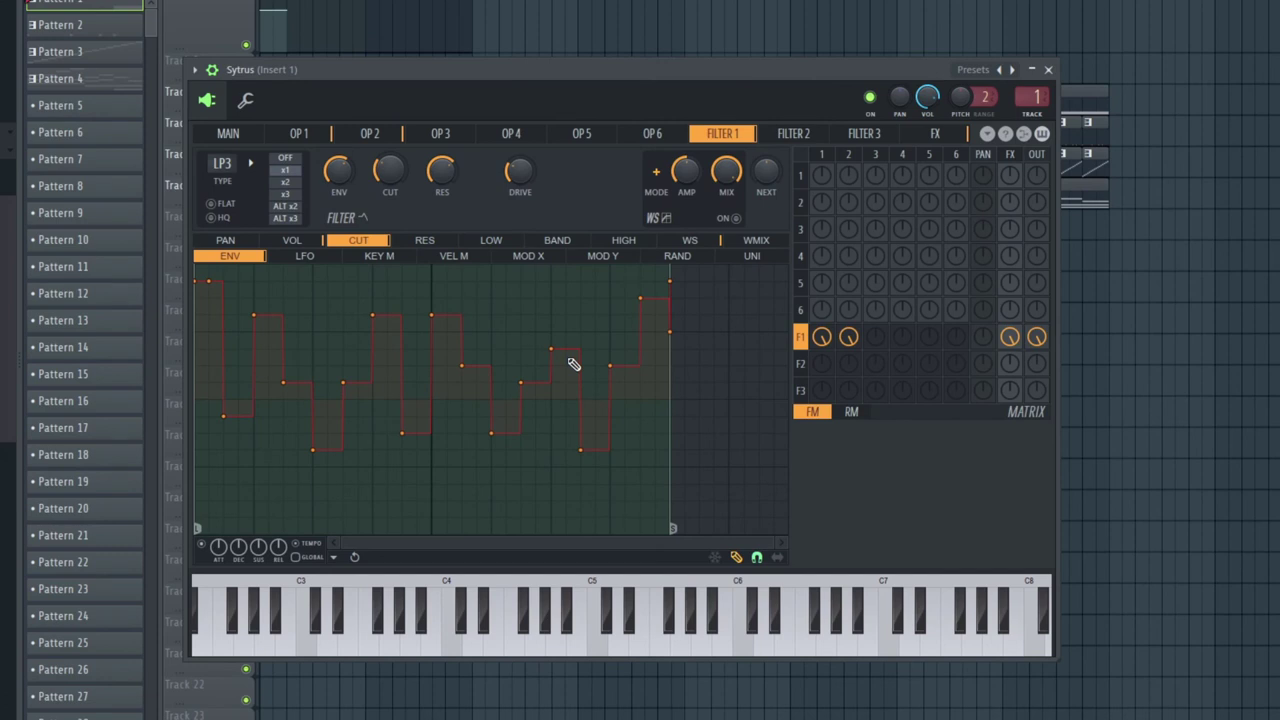
Play notes to audition the stepped cutoff envelope of Filter 1.
key("x")
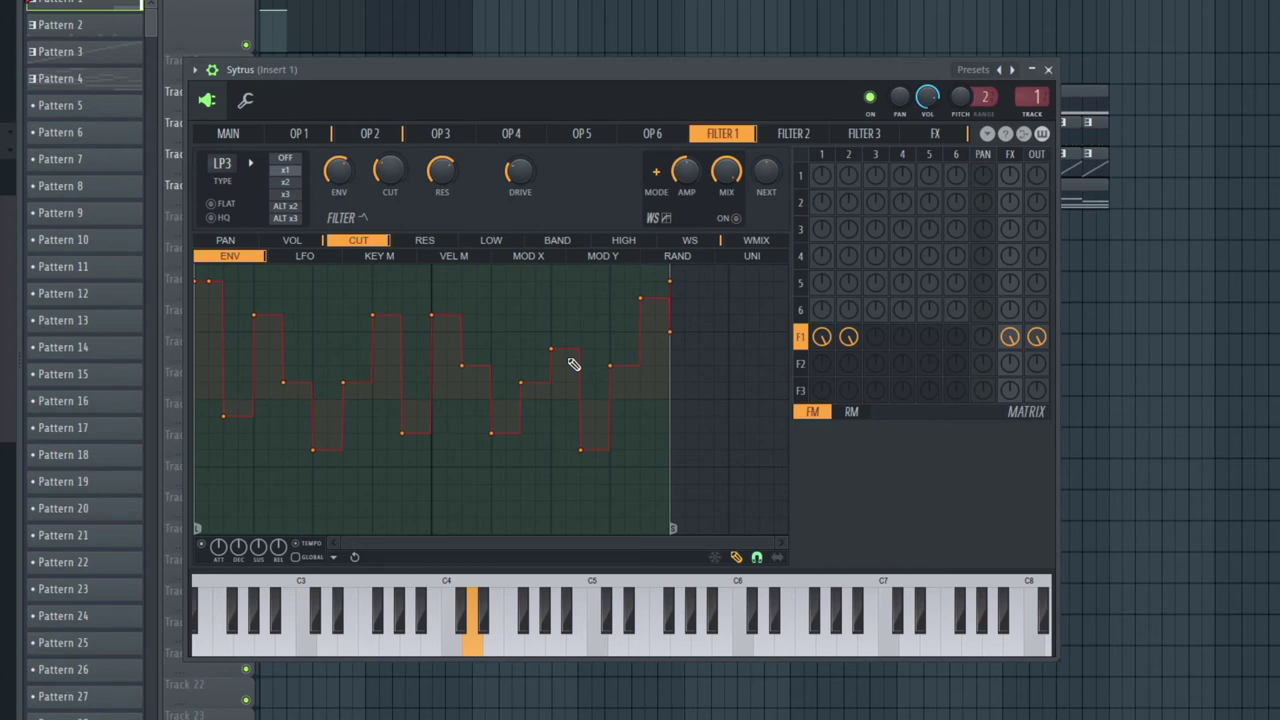
key("z")
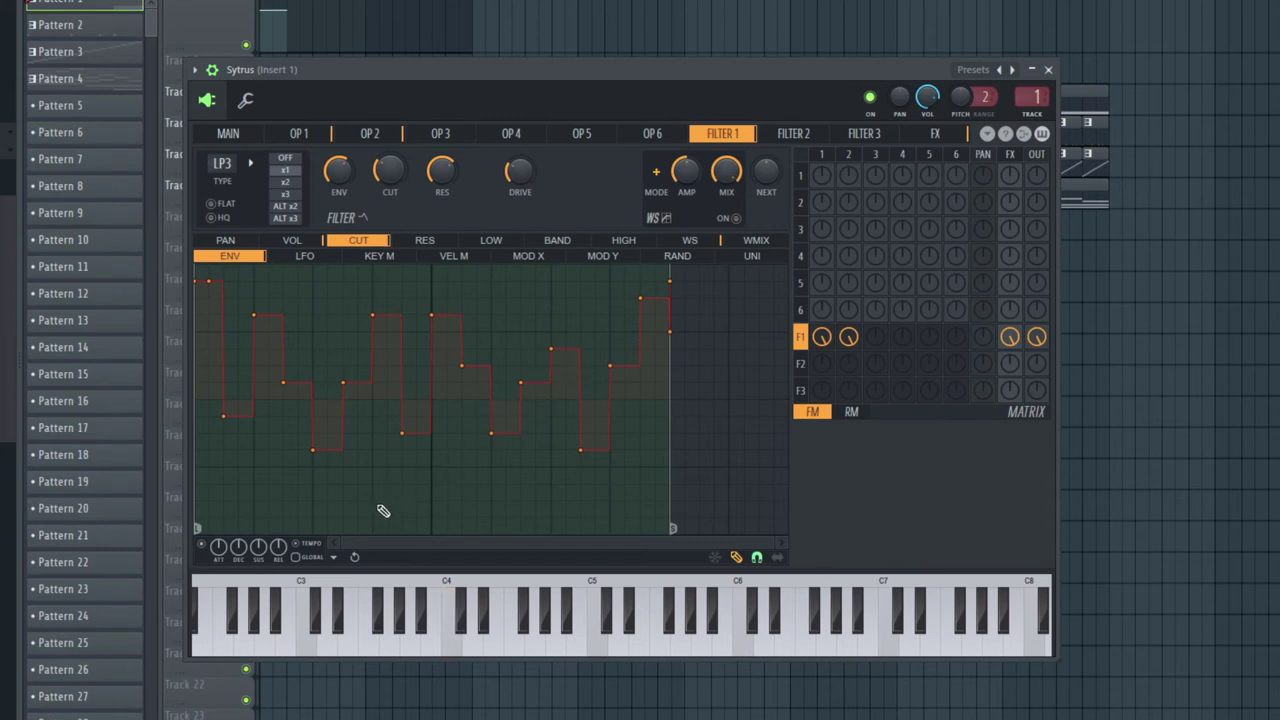
Start saving the cutoff envelope as a state file and browse to the Image-Line > FL Studio > Presets > Envelopes > Envelopes folder.
left_click(336, 558)
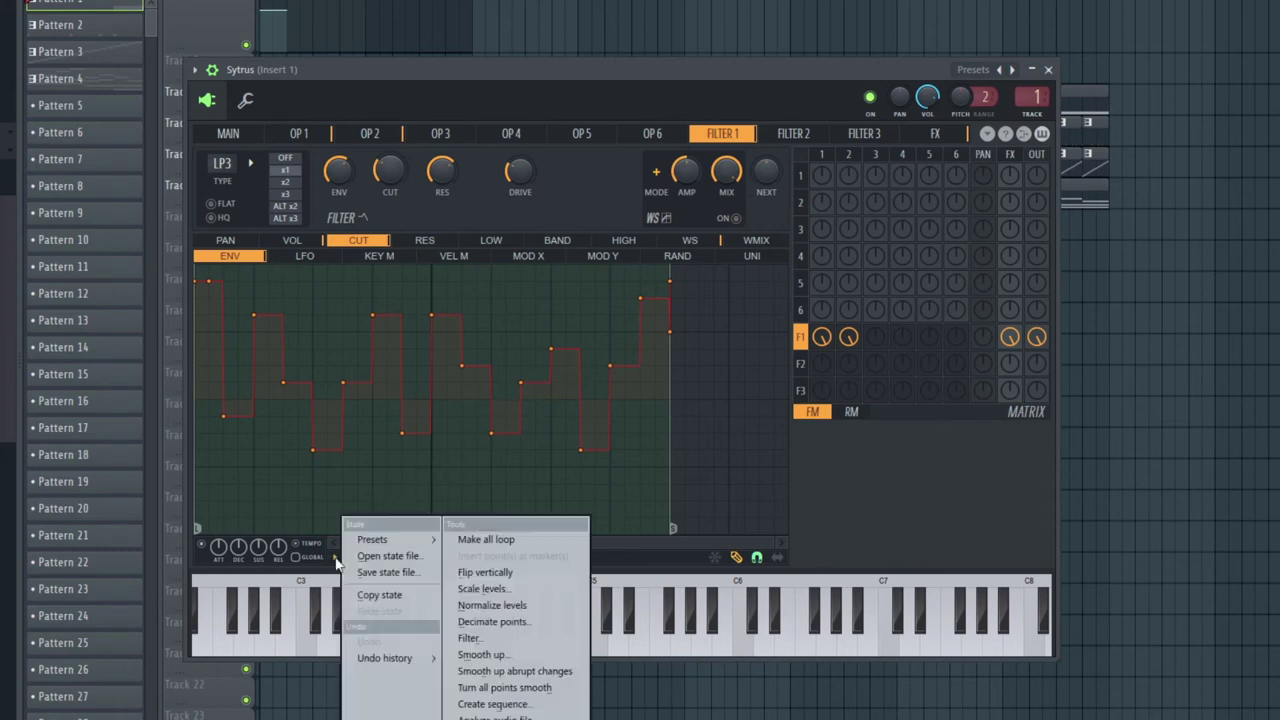
left_click(401, 573)
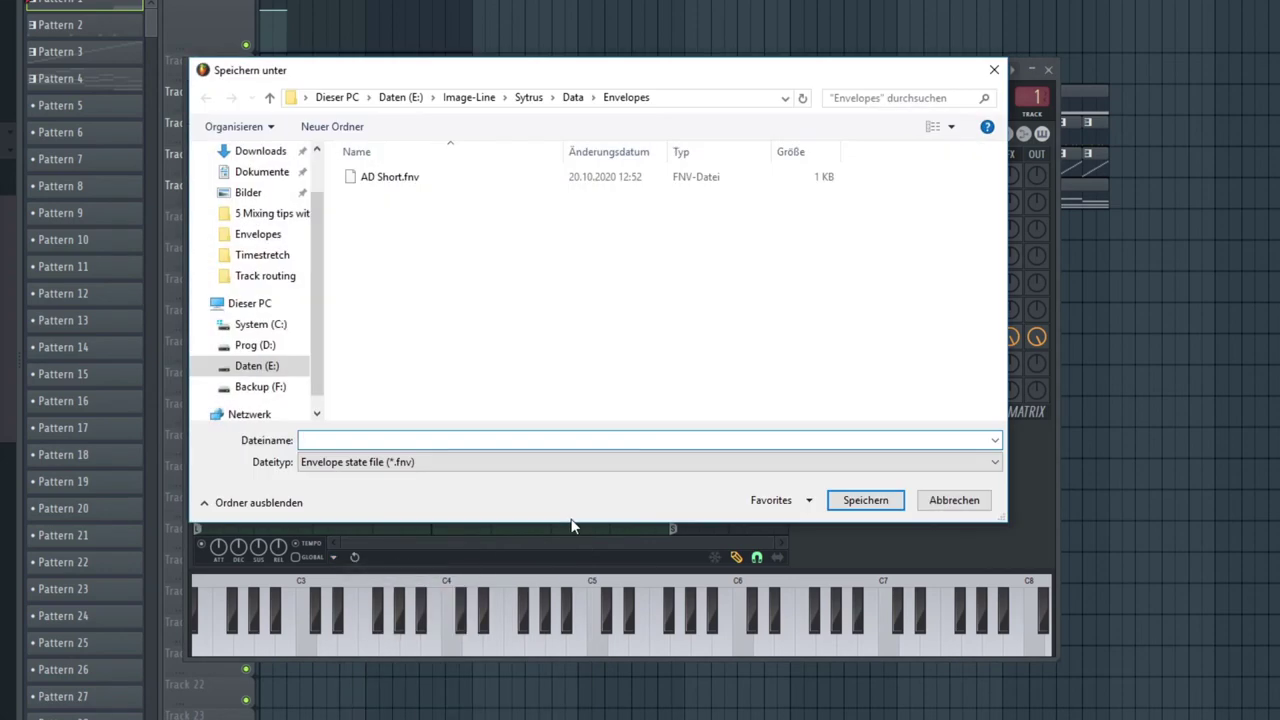
left_click(470, 98)
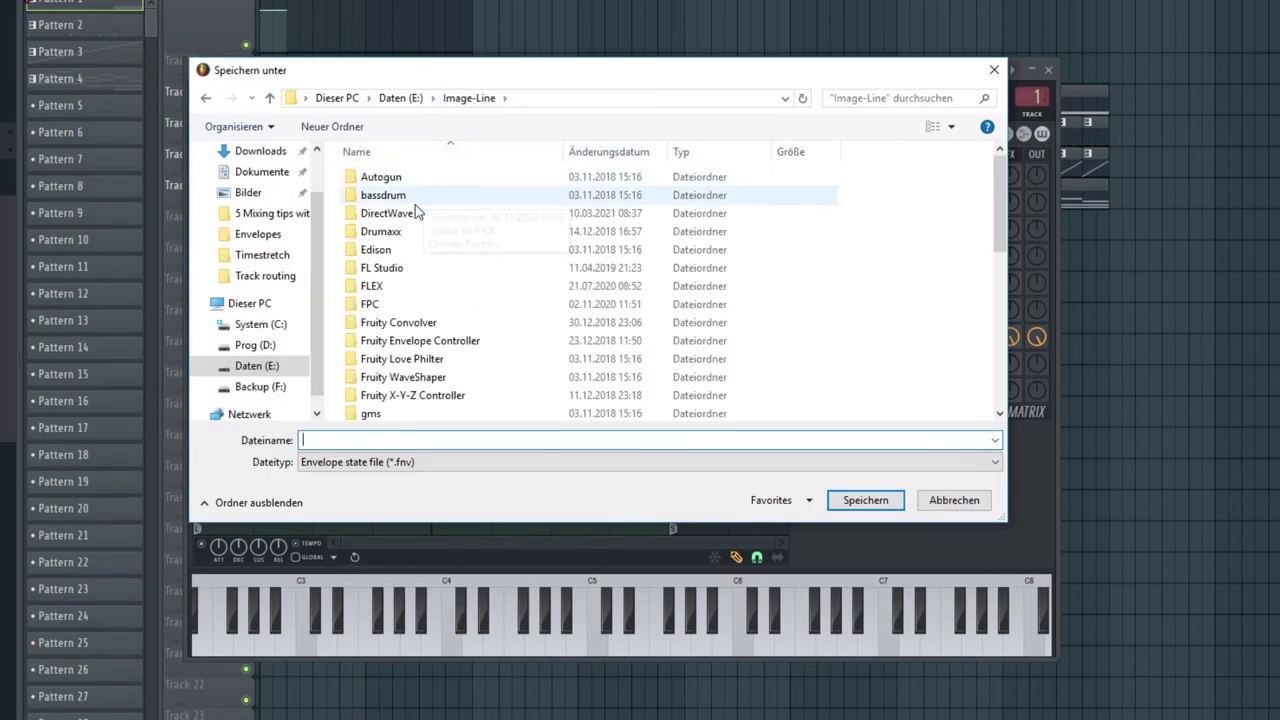
double_click(395, 268)
double_click(395, 268)
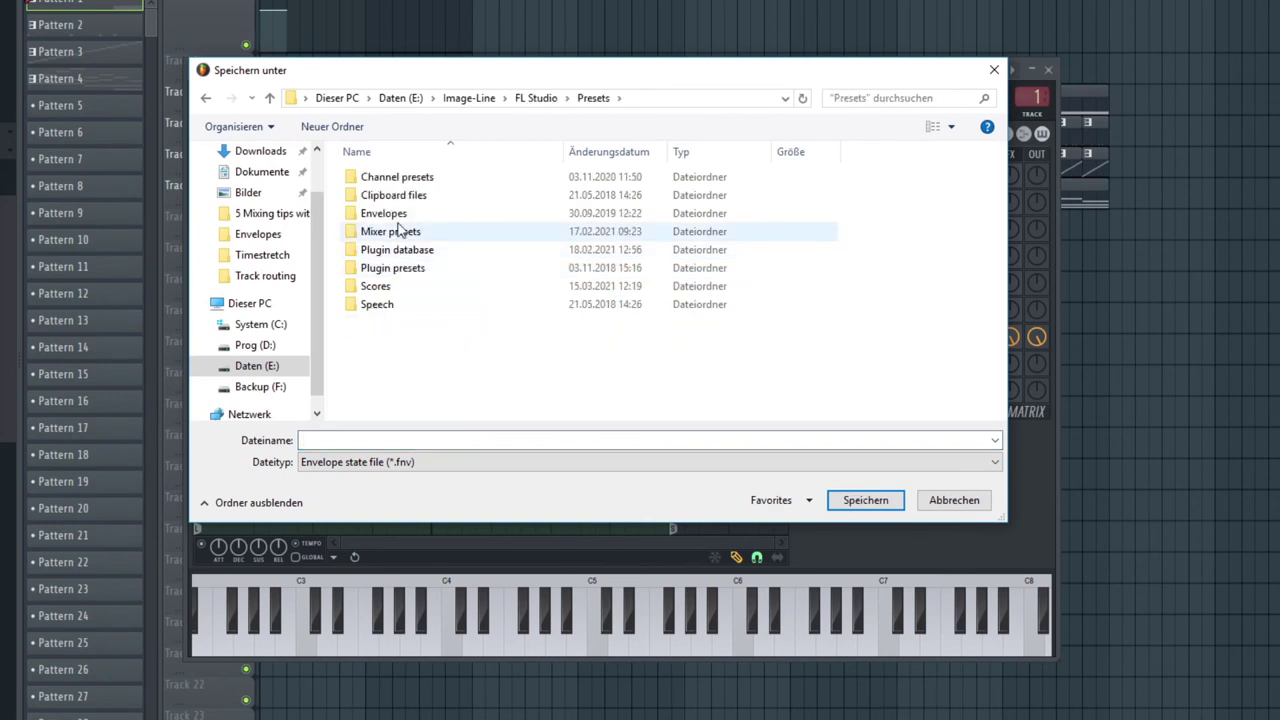
double_click(402, 213)
double_click(390, 181)
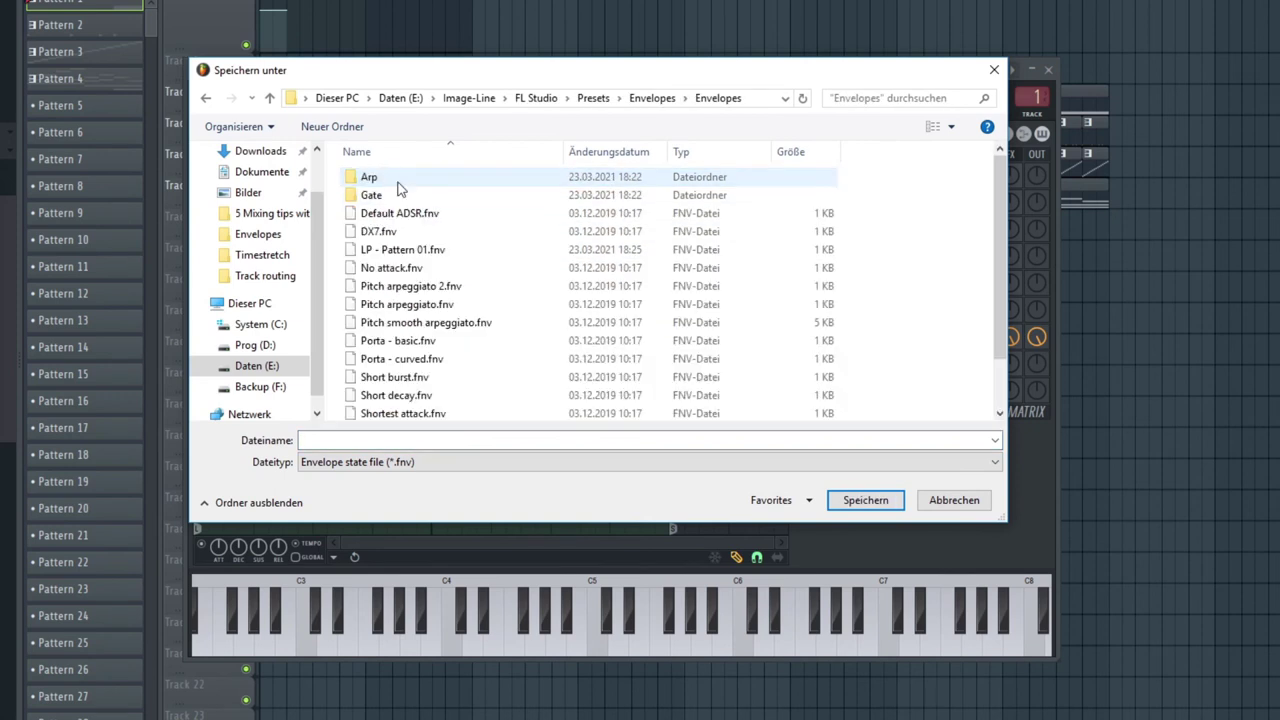
Name the envelope state file "S-H Pattern 01" and save it.
left_click(349, 441)
type("S-")
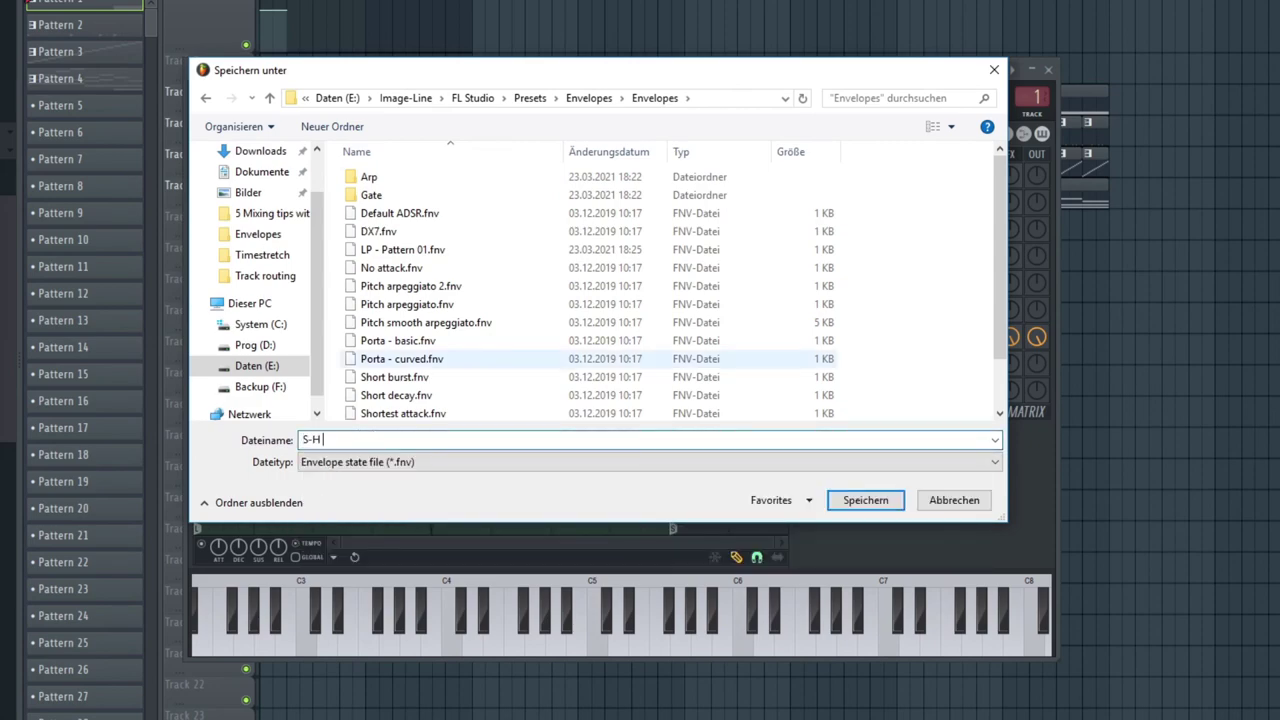
type("H Pattern 01")
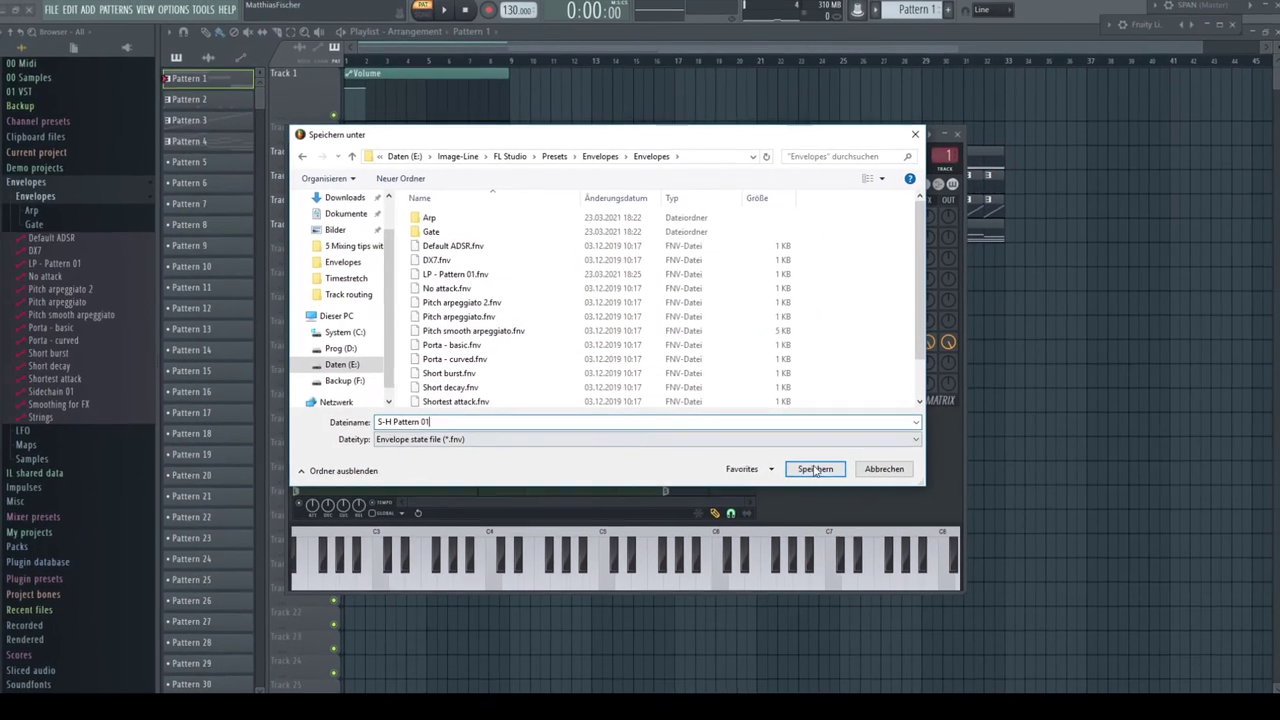
key("Return")
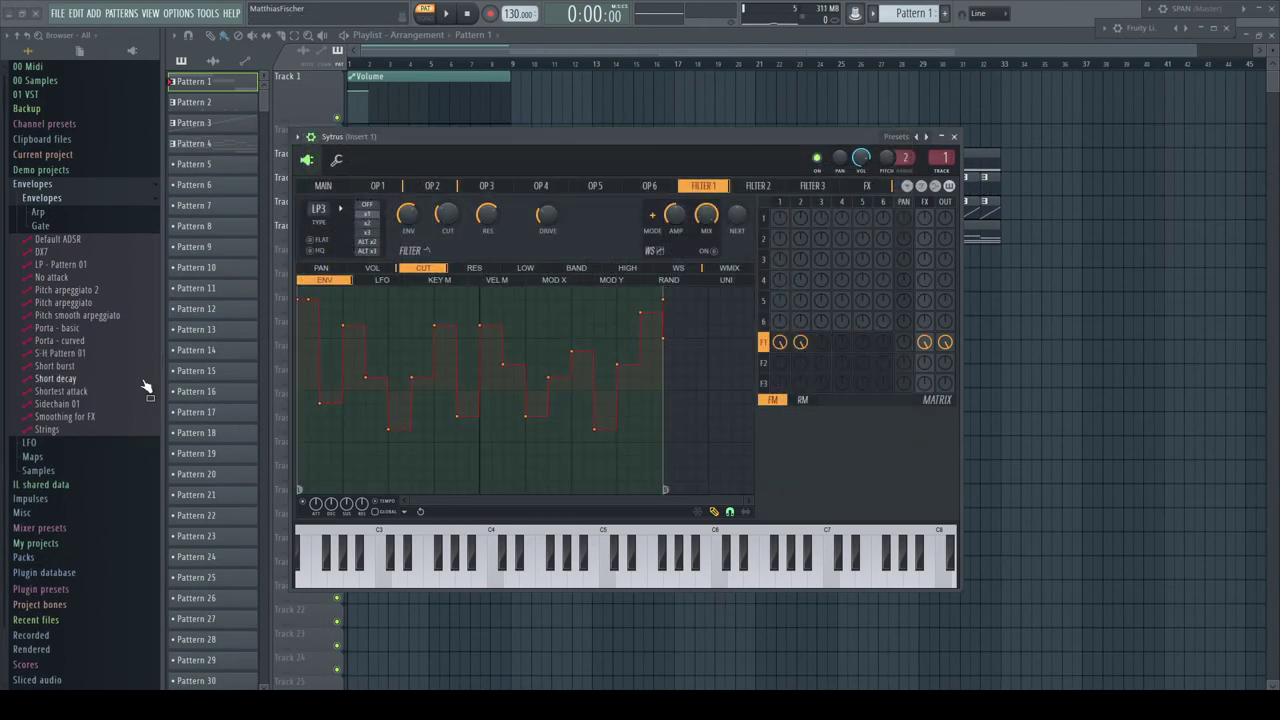
Load the S-H Pattern 01 preset into Filter 1's cutoff envelope and alter one middle step while playing the pattern.
left_click_drag(78, 358, 514, 464)
left_click(459, 391)
key("space")
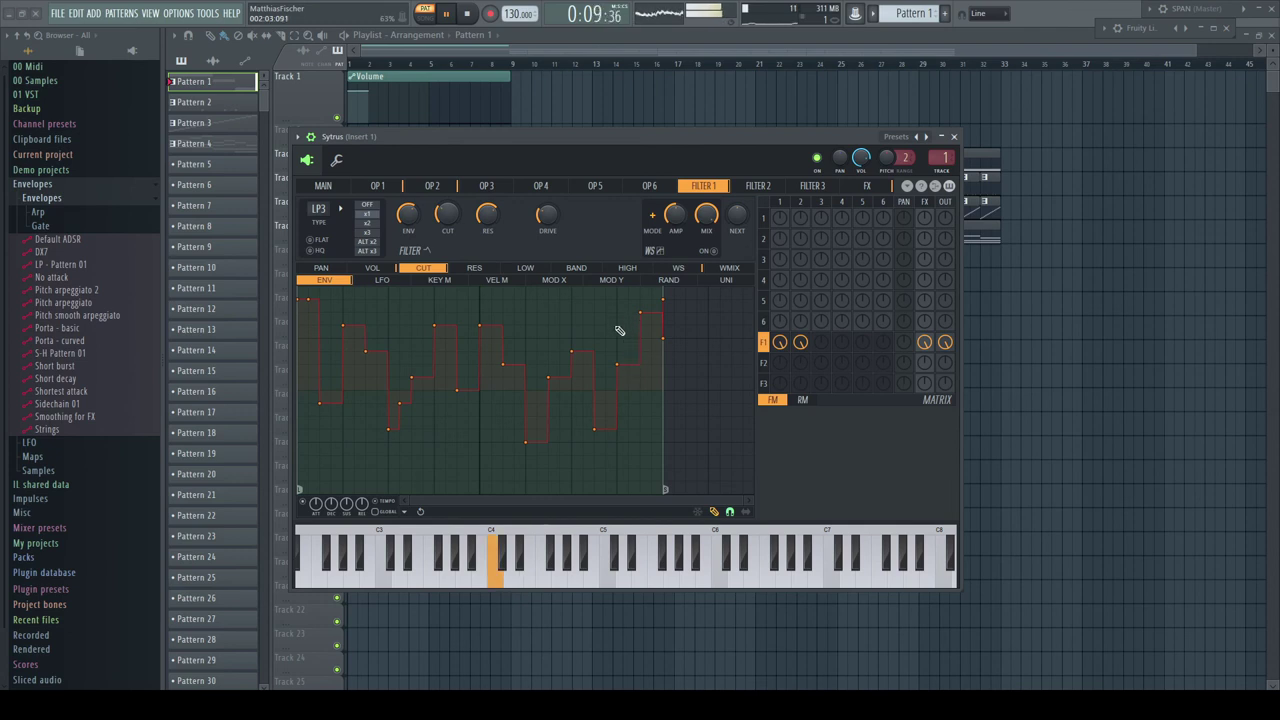
Try raising two steps near the end of the cutoff envelope and reload the saved S-H Pattern 01 preset.
left_click_drag(617, 365, 617, 325)
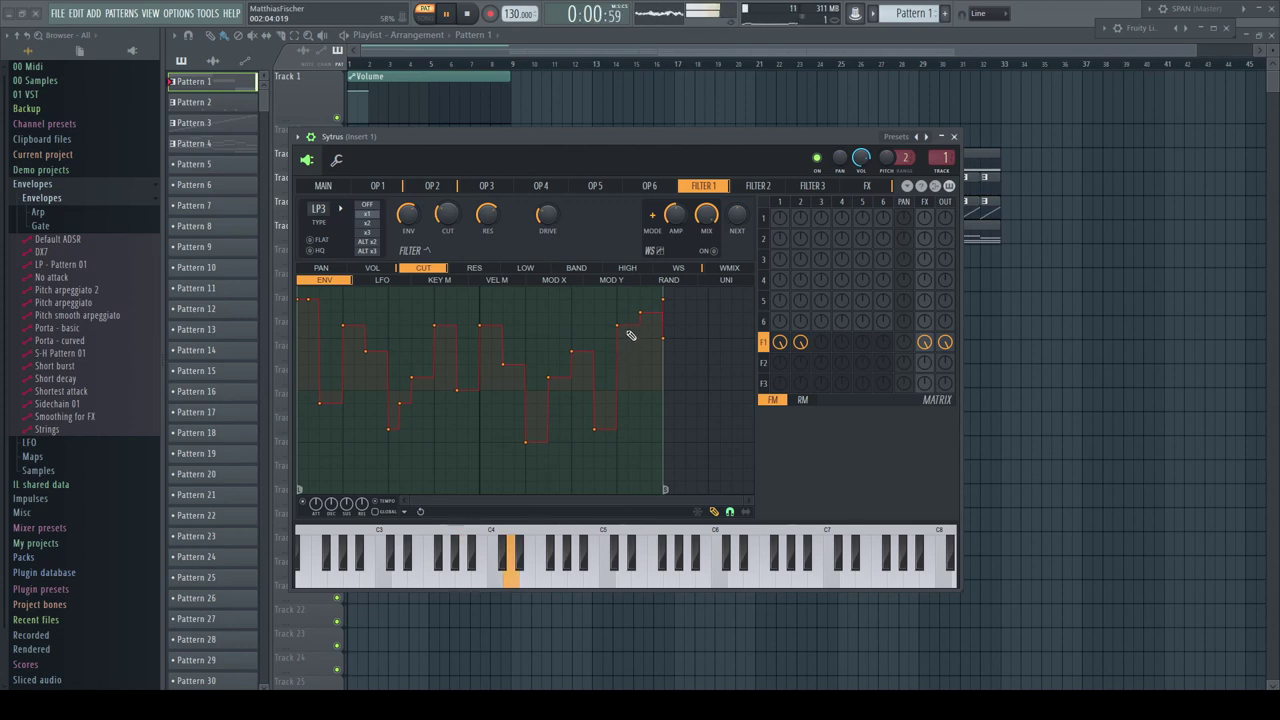
left_click(596, 389)
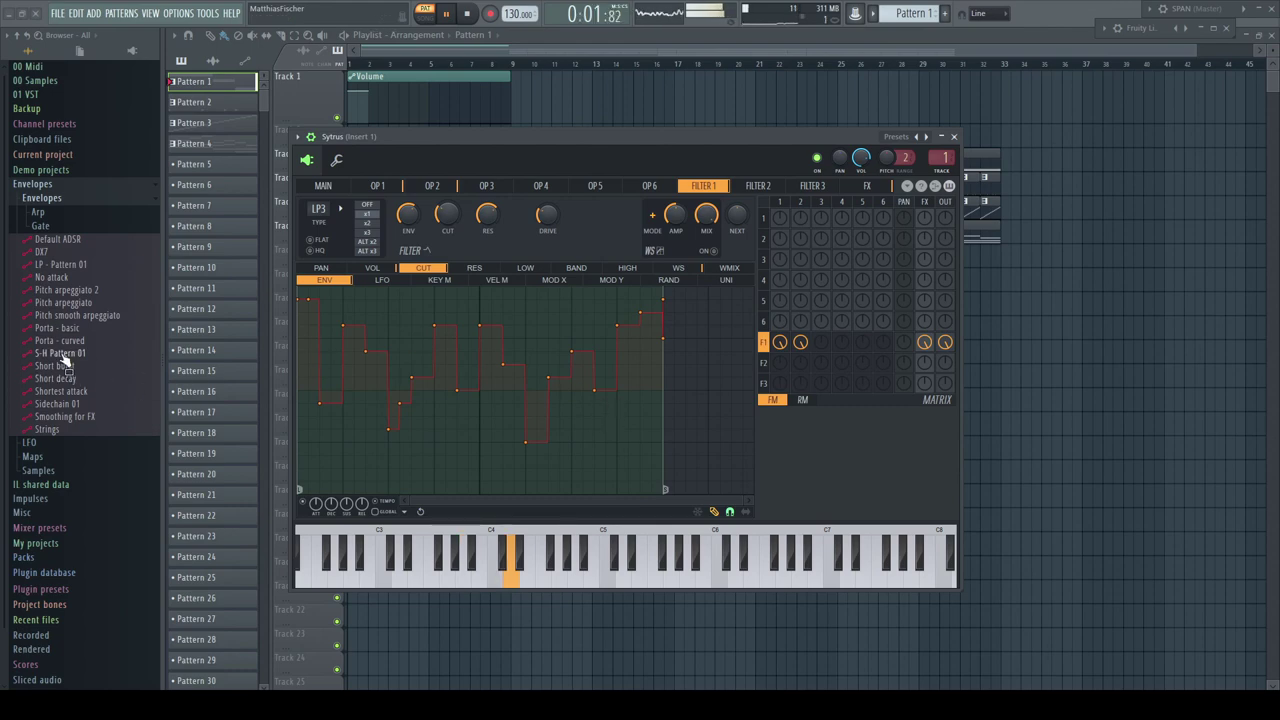
left_click_drag(60, 358, 390, 388)
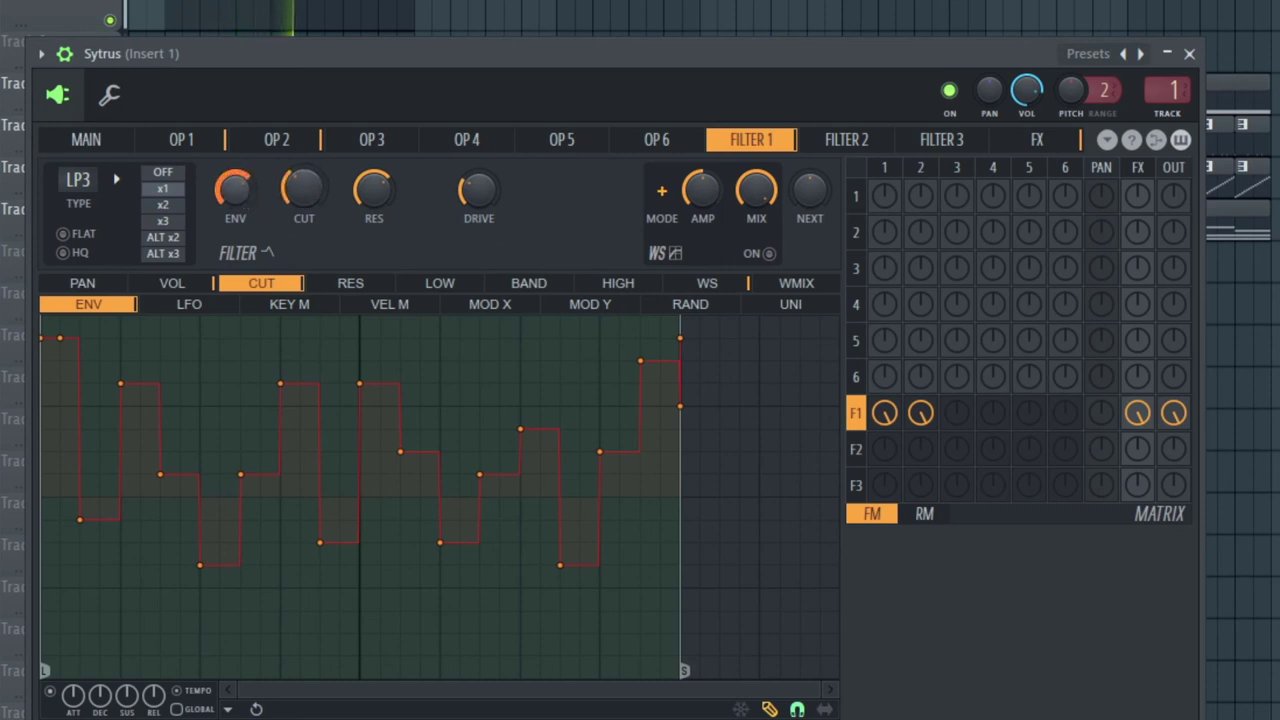
Adjust Filter 1's resonance and open the settings of the first delay among the effects.
left_click_drag(373, 204, 373, 188)
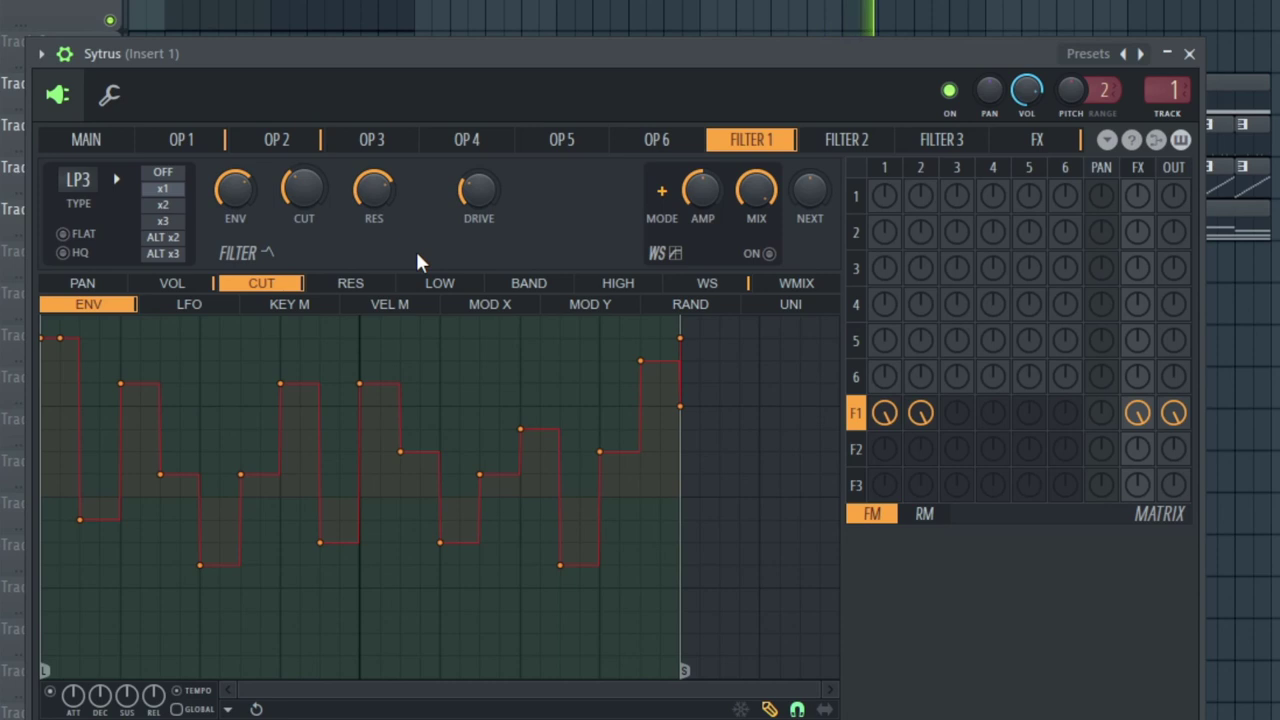
left_click(1040, 143)
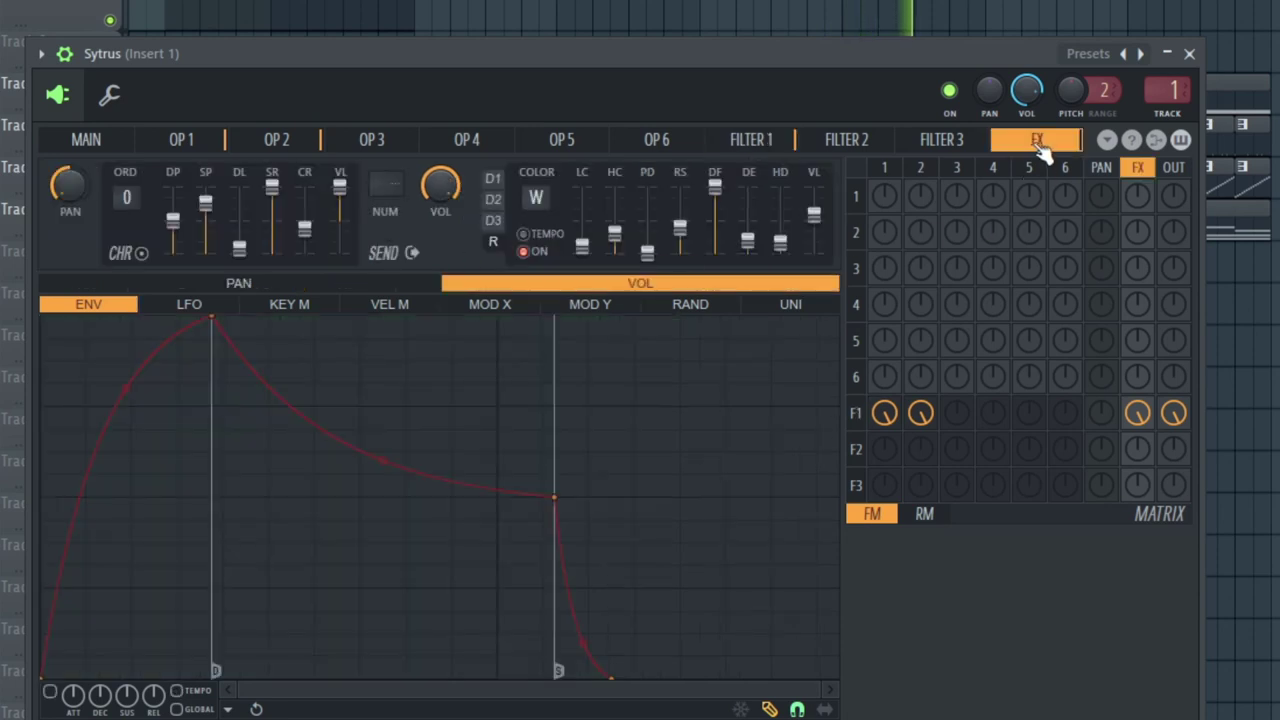
left_click(493, 178)
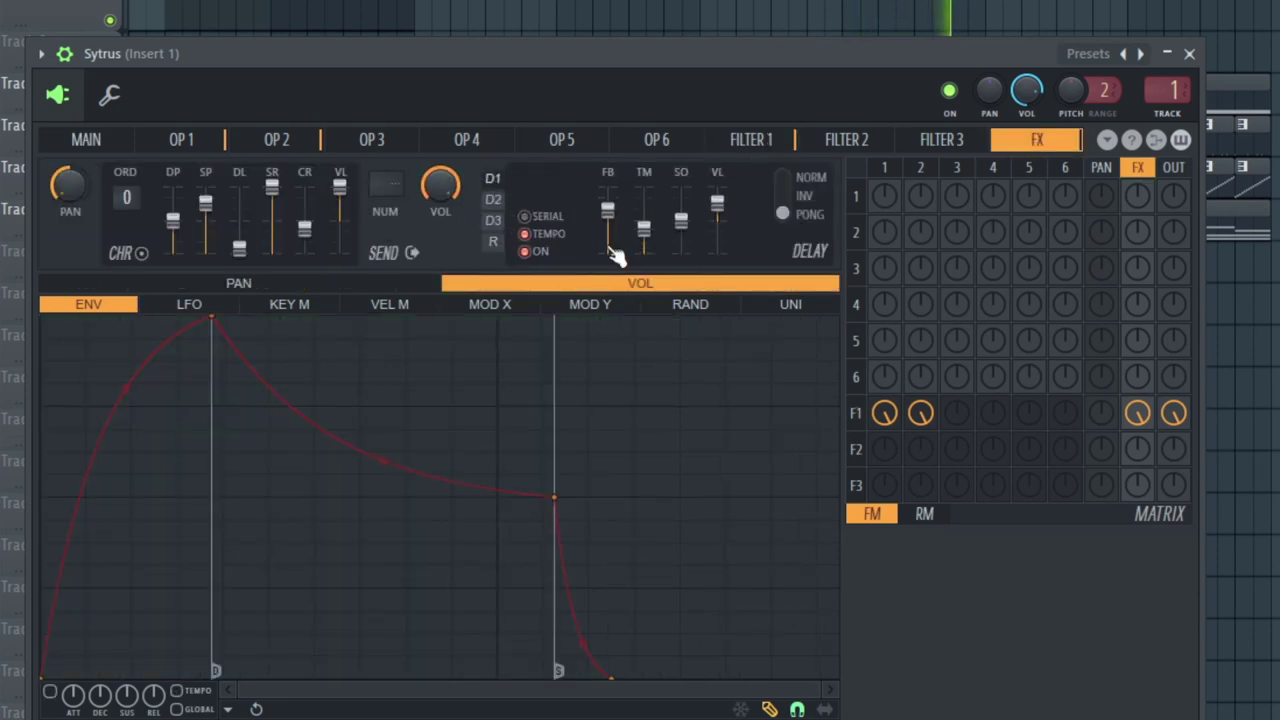